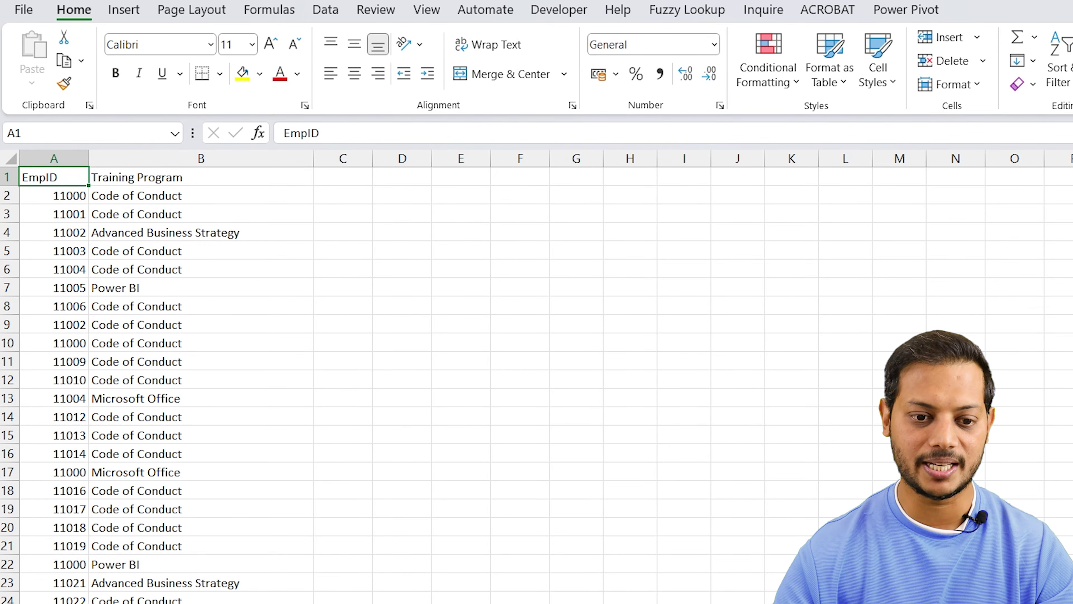
- Bring up the Fiverr 'excel data cleaning' search results in the browser
{"action": "left_click", "coordinate": [735, 602]}
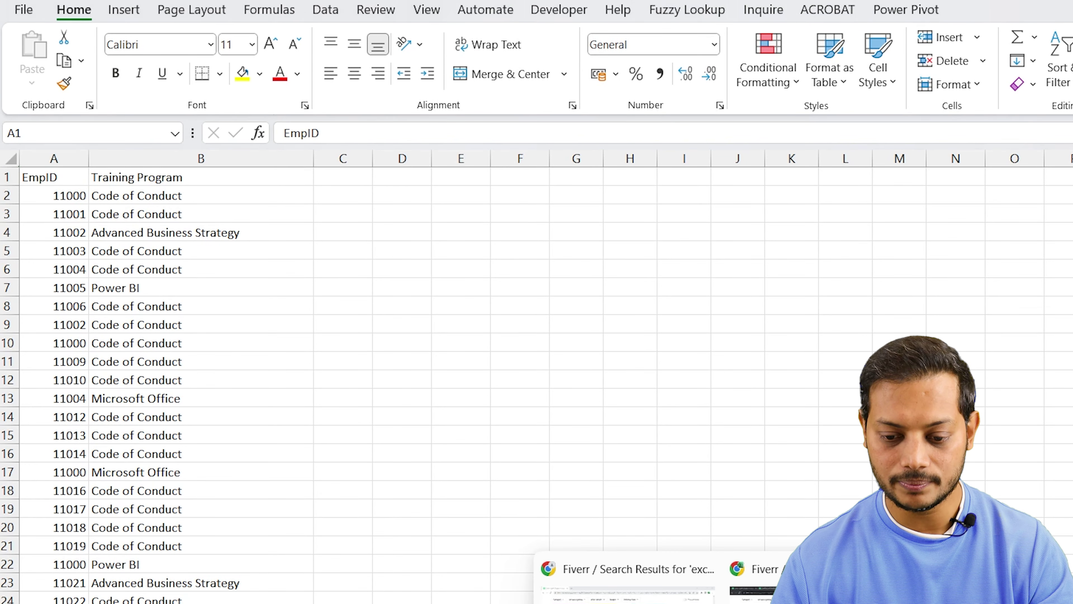
{"action": "scroll", "coordinate": [607, 133], "scroll_direction": "up", "scroll_amount": 5}
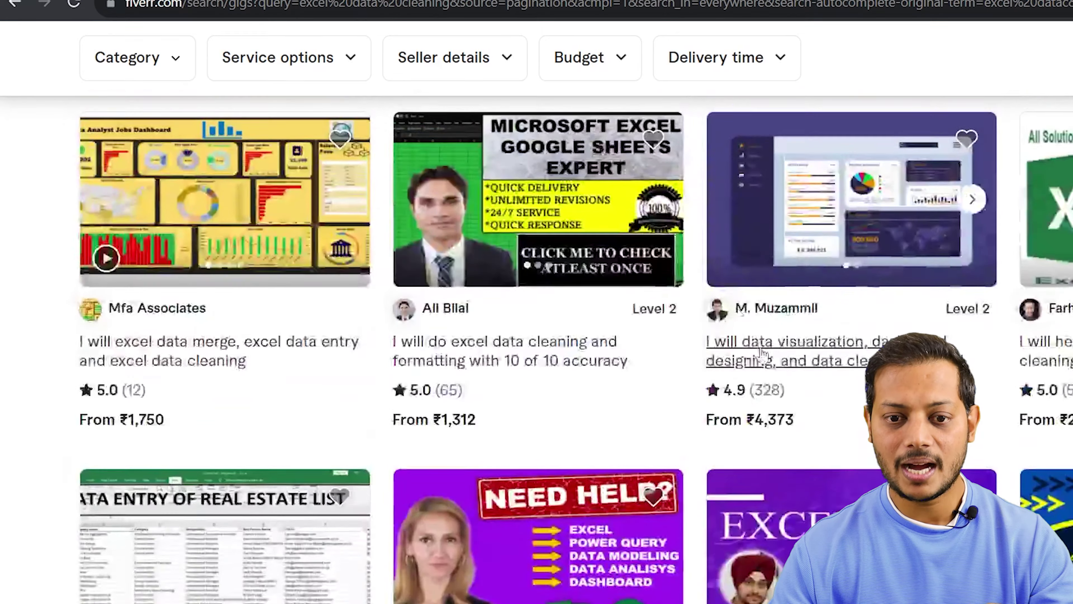
{"action": "scroll", "coordinate": [607, 133], "scroll_direction": "up", "scroll_amount": 5}
{"action": "scroll", "coordinate": [958, 323], "scroll_direction": "up", "scroll_amount": 5}
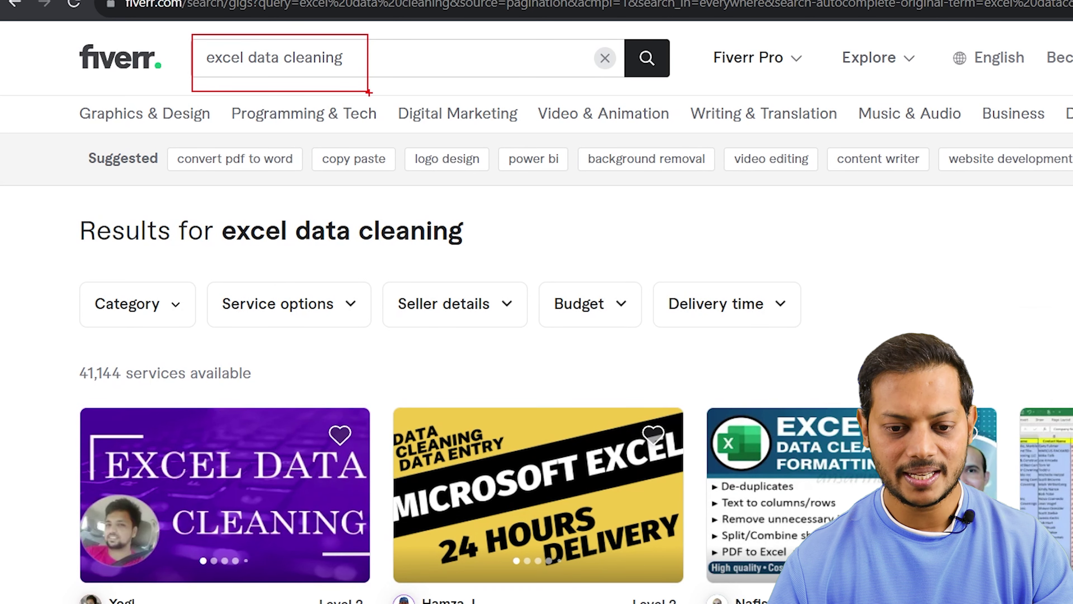
- Scroll down through the gig listings and outline one gig card to point out its price
{"action": "key", "text": "Escape"}
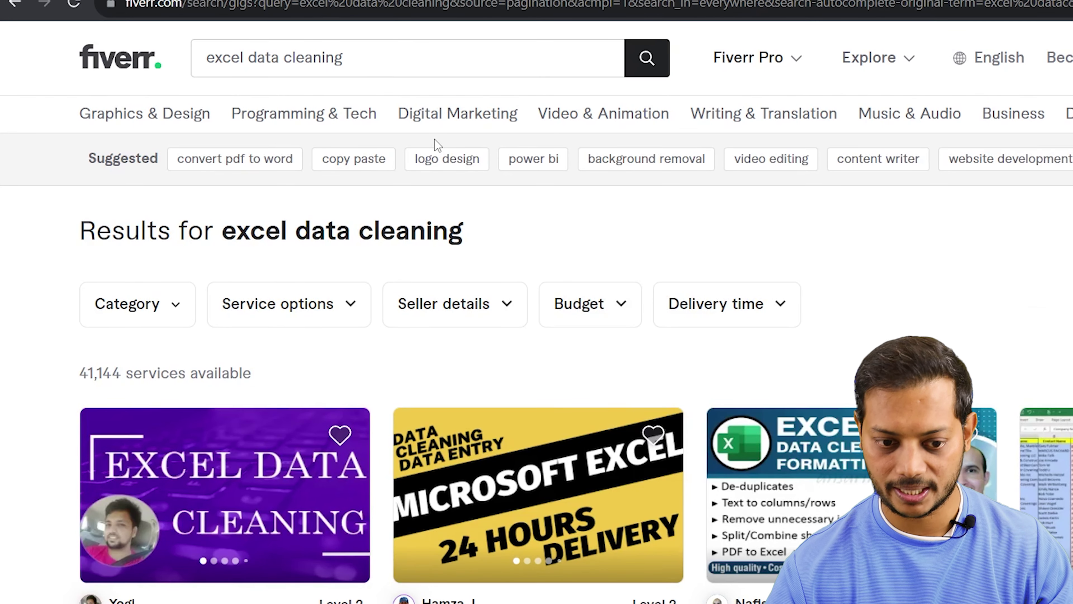
{"action": "scroll", "coordinate": [446, 172], "scroll_direction": "down", "scroll_amount": 2}
{"action": "scroll", "coordinate": [831, 378], "scroll_direction": "down", "scroll_amount": 2}
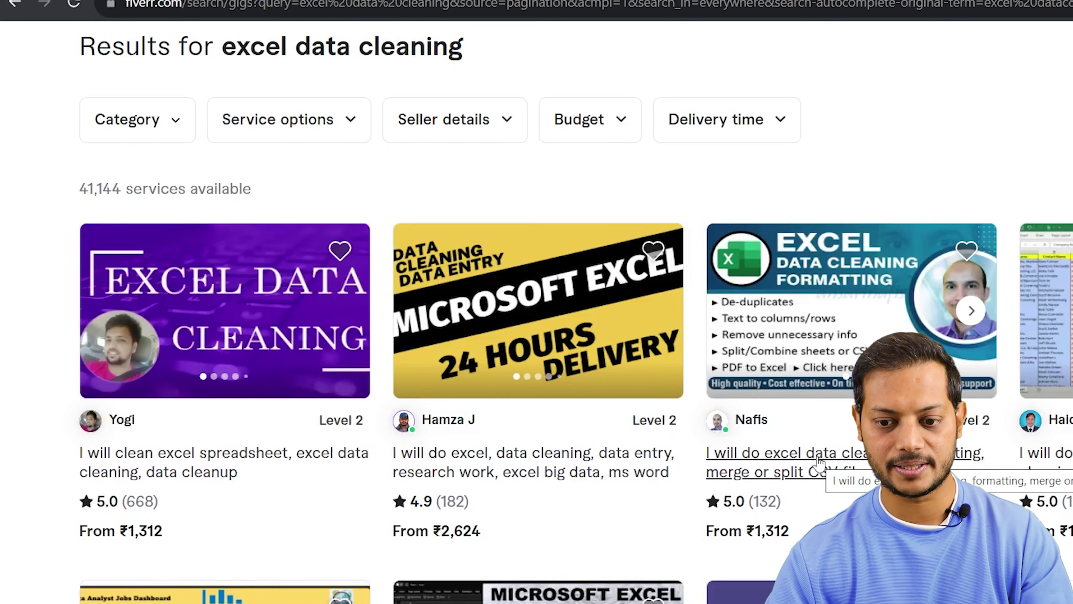
{"action": "scroll", "coordinate": [818, 461], "scroll_direction": "down", "scroll_amount": 5}
{"action": "scroll", "coordinate": [818, 461], "scroll_direction": "down", "scroll_amount": 4}
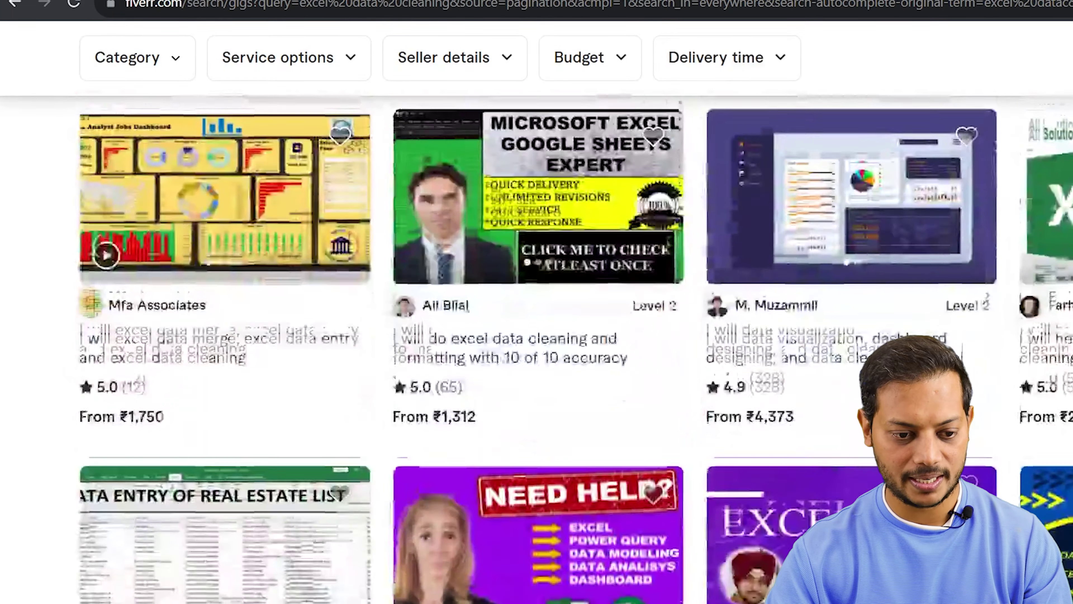
{"action": "scroll", "coordinate": [34, 315], "scroll_direction": "down", "scroll_amount": 5}
{"action": "scroll", "coordinate": [33, 315], "scroll_direction": "down", "scroll_amount": 2}
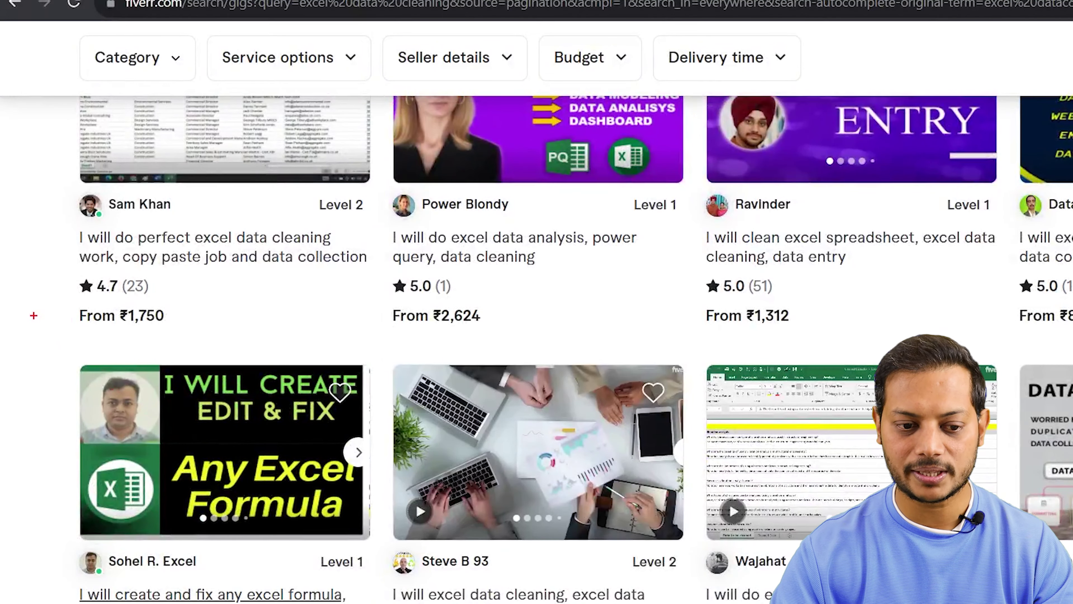
{"action": "left_click_drag", "start_coordinate": [34, 315], "coordinate": [390, 587]}
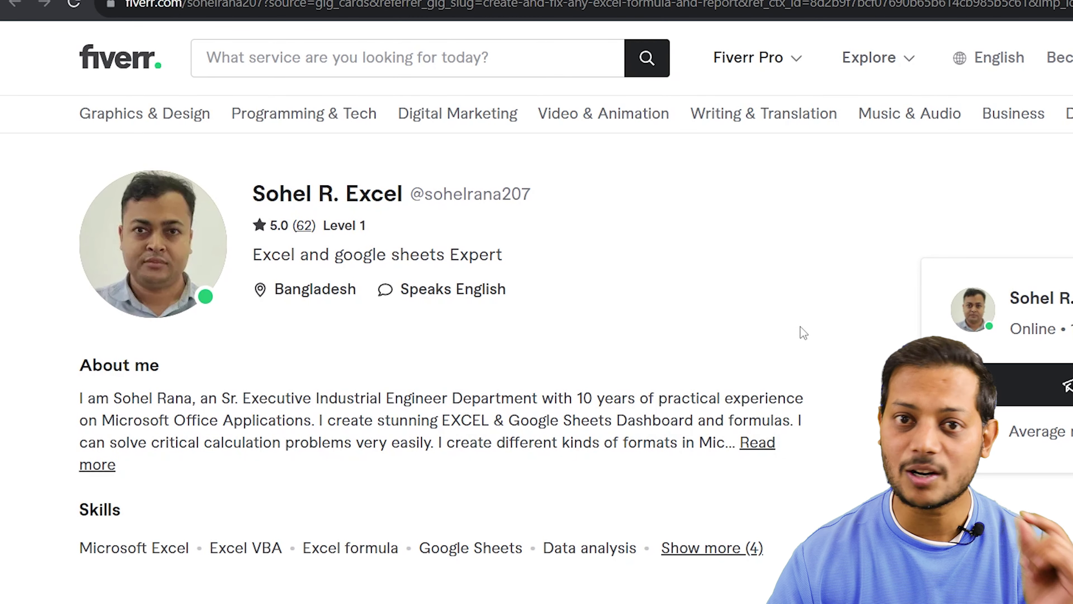
- Outline a low-priced seller's ₹438 starting price, then scroll back up the results
{"action": "scroll", "coordinate": [792, 327], "scroll_direction": "down", "scroll_amount": 3}
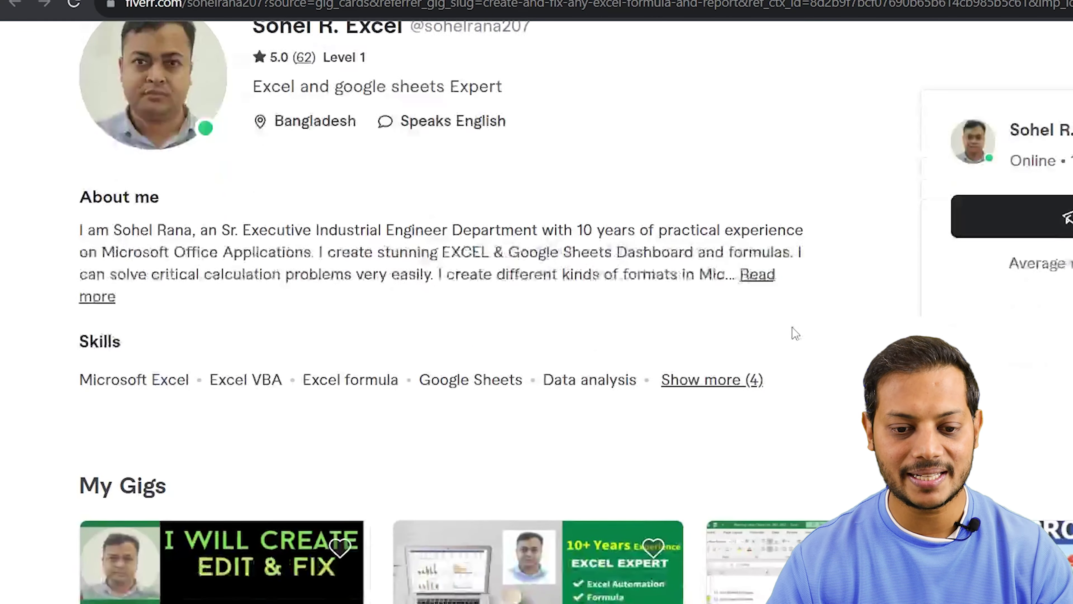
{"action": "scroll", "coordinate": [790, 330], "scroll_direction": "up", "scroll_amount": 4}
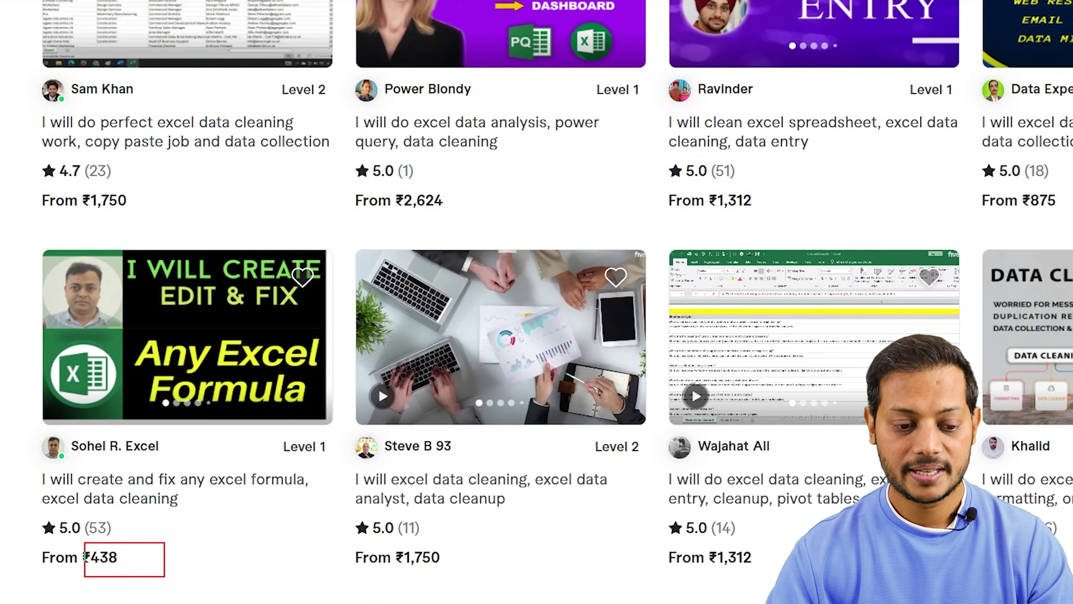
{"action": "left_click_drag", "start_coordinate": [84, 542], "coordinate": [157, 580]}
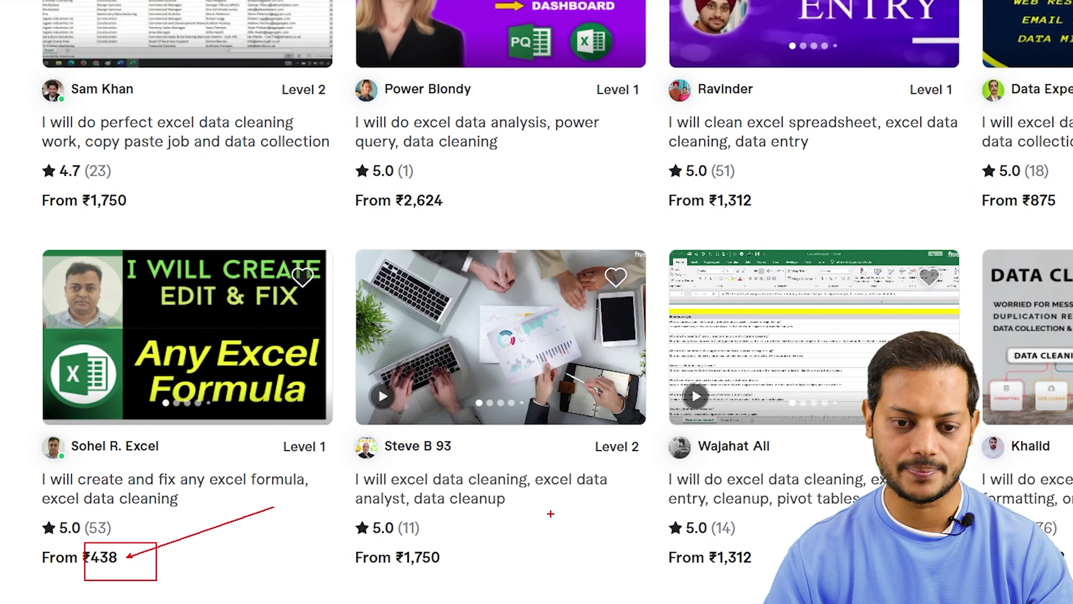
{"action": "scroll", "coordinate": [623, 458], "scroll_direction": "up", "scroll_amount": 5}
{"action": "scroll", "coordinate": [760, 380], "scroll_direction": "up", "scroll_amount": 4}
{"action": "scroll", "coordinate": [917, 310], "scroll_direction": "up", "scroll_amount": 2}
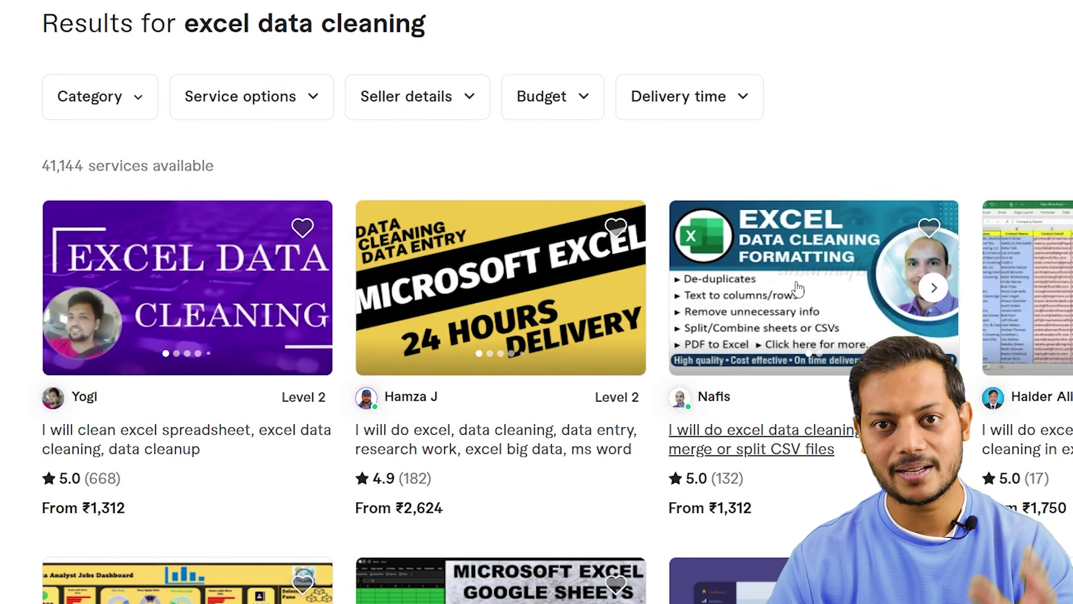
- Scroll through the Excel Data Cleaning & Formatting gig's gallery, reviews and services list
{"action": "scroll", "coordinate": [508, 259], "scroll_direction": "down", "scroll_amount": 5}
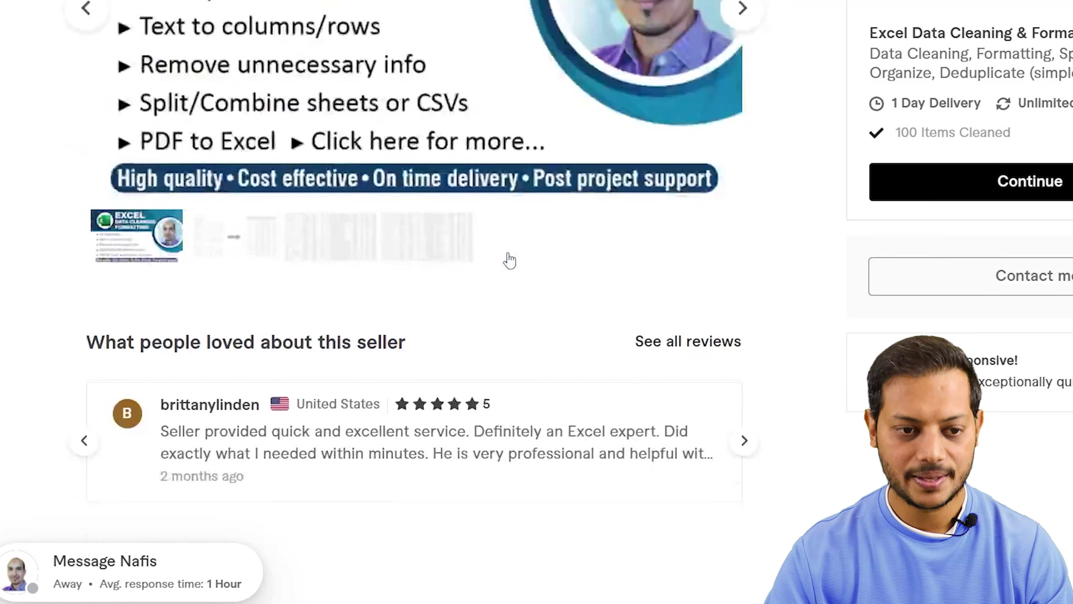
{"action": "scroll", "coordinate": [356, 168], "scroll_direction": "up", "scroll_amount": 4}
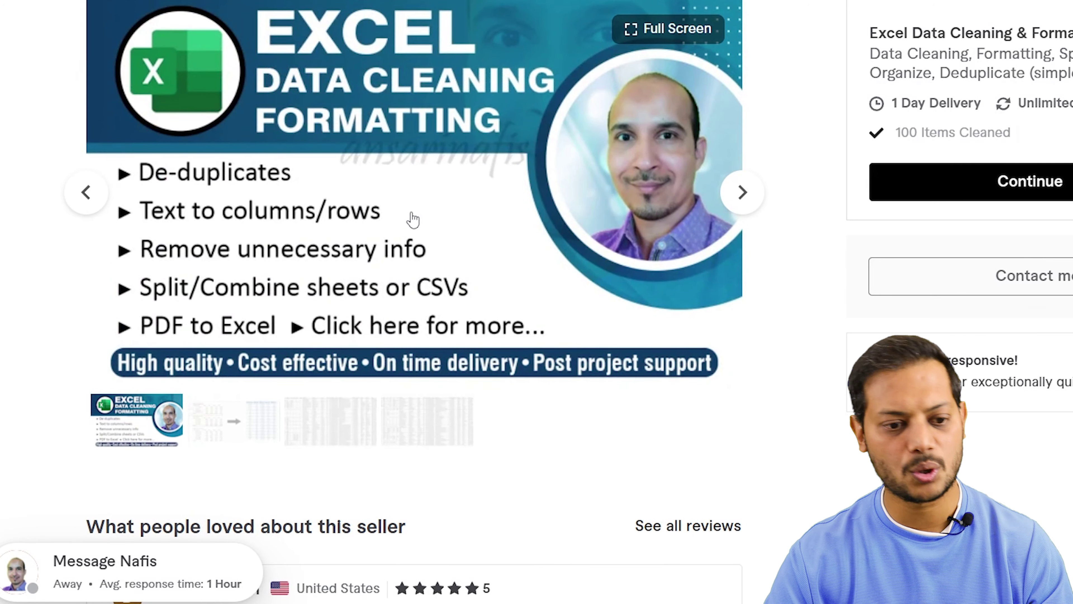
{"action": "scroll", "coordinate": [380, 322], "scroll_direction": "down", "scroll_amount": 2}
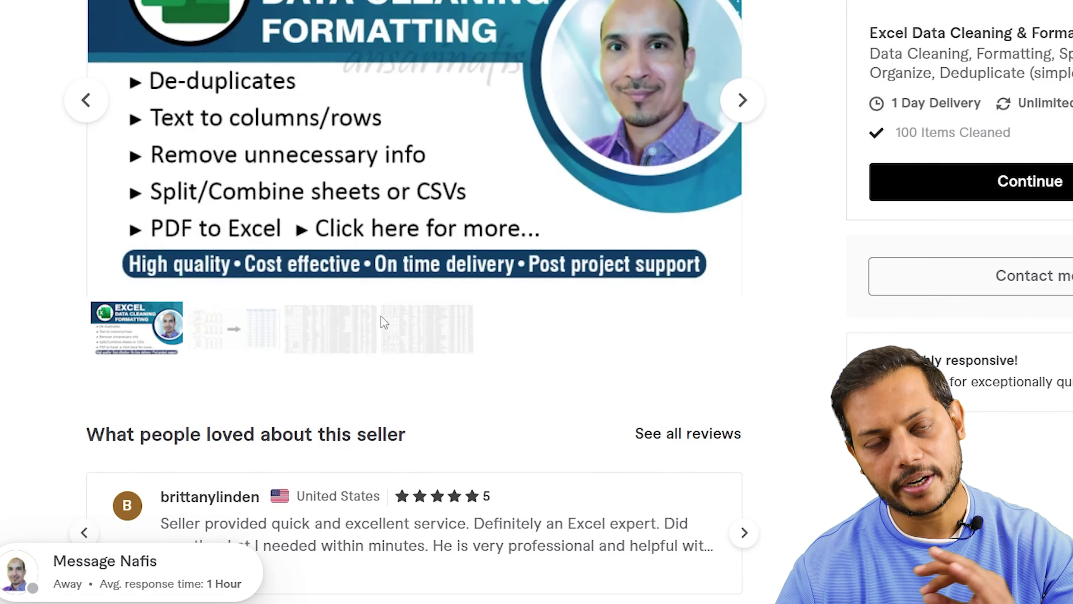
{"action": "scroll", "coordinate": [384, 321], "scroll_direction": "down", "scroll_amount": 10}
{"action": "scroll", "coordinate": [384, 322], "scroll_direction": "down", "scroll_amount": 10}
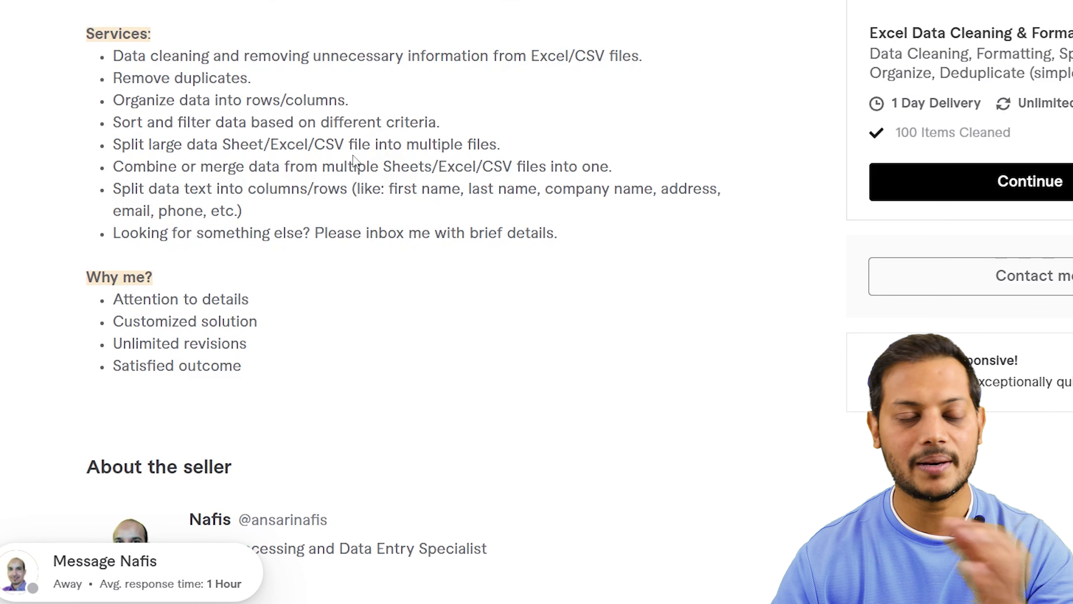
{"action": "scroll", "coordinate": [350, 162], "scroll_direction": "up", "scroll_amount": 5}
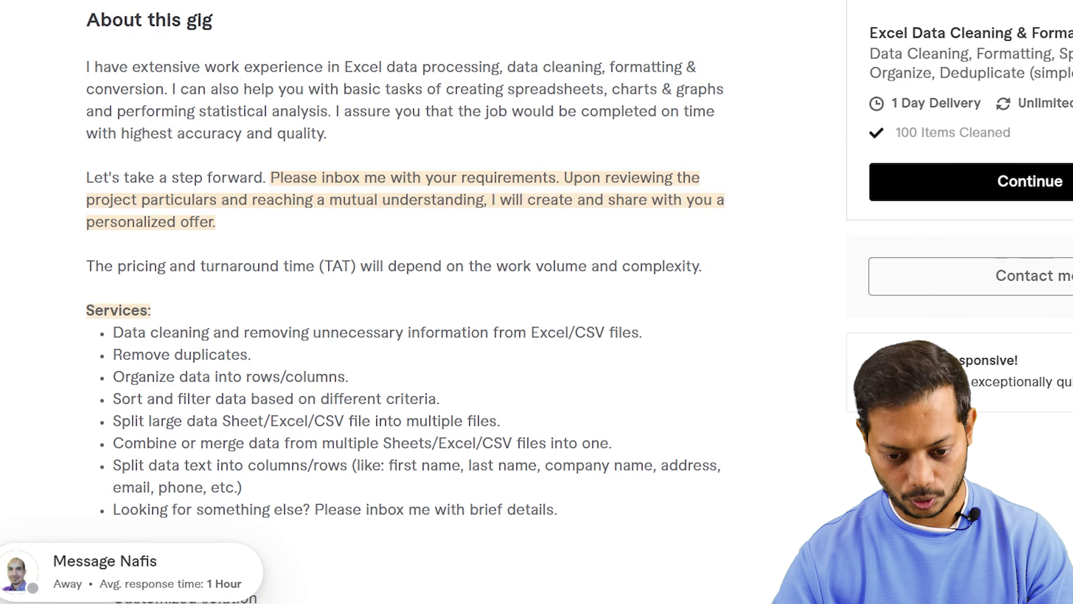
{"action": "left_click", "coordinate": [575, 550]}
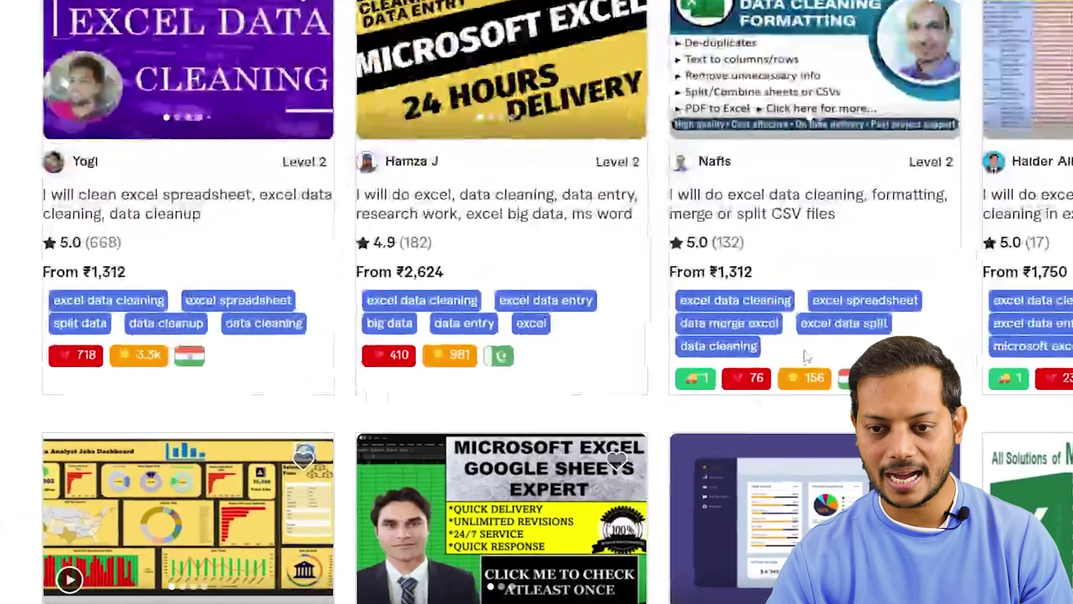
{"action": "scroll", "coordinate": [916, 317], "scroll_direction": "up", "scroll_amount": 5}
{"action": "scroll", "coordinate": [916, 317], "scroll_direction": "down", "scroll_amount": 3}
{"action": "scroll", "coordinate": [916, 317], "scroll_direction": "down", "scroll_amount": 3}
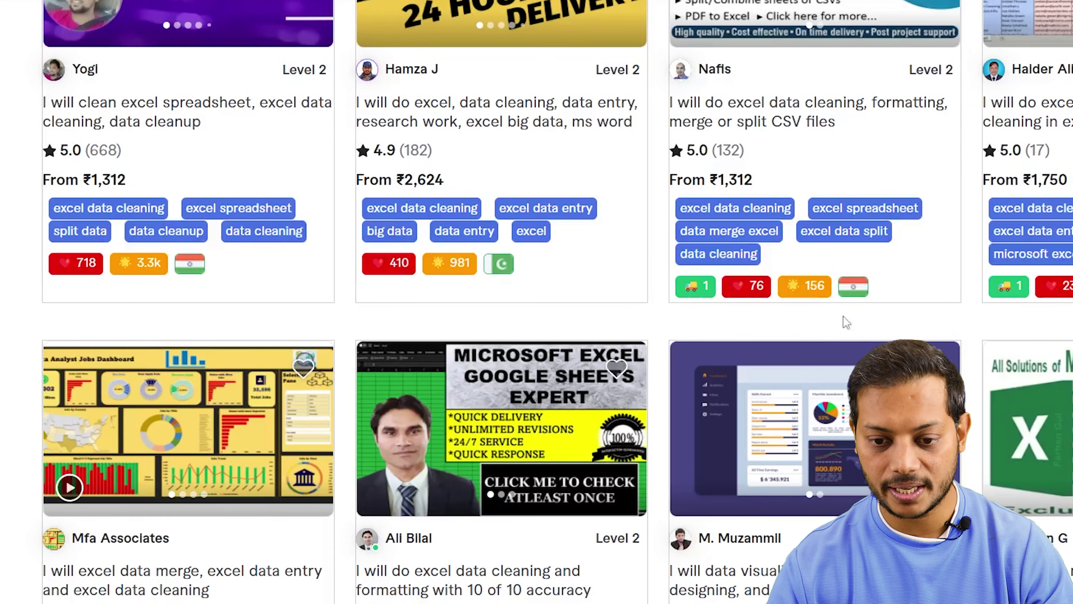
{"action": "scroll", "coordinate": [702, 310], "scroll_direction": "up", "scroll_amount": 2}
{"action": "scroll", "coordinate": [702, 311], "scroll_direction": "up", "scroll_amount": 2}
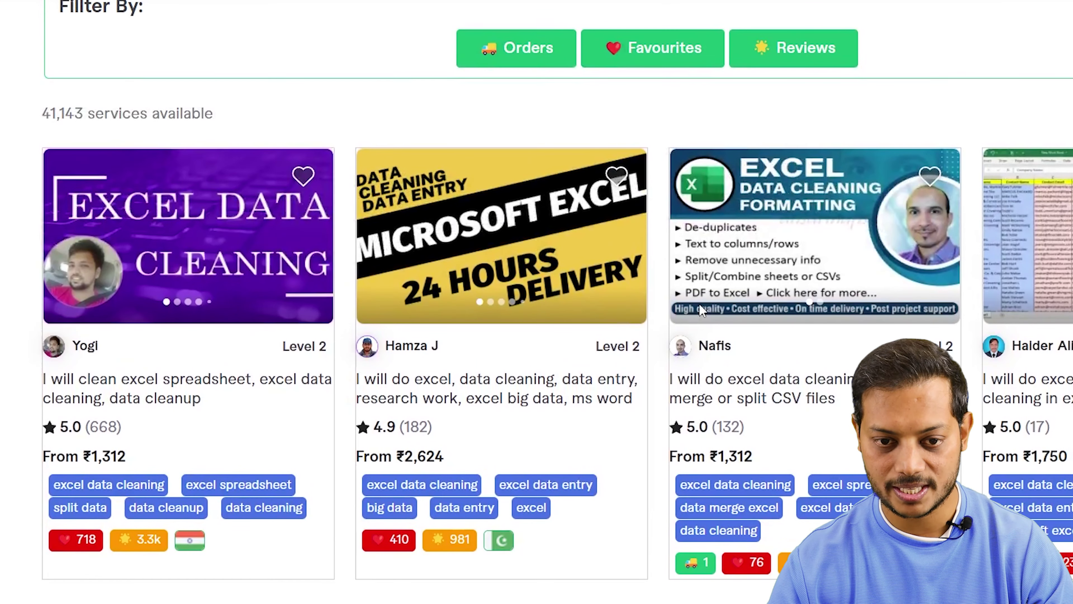
{"action": "left_click_drag", "start_coordinate": [446, 23], "coordinate": [574, 78]}
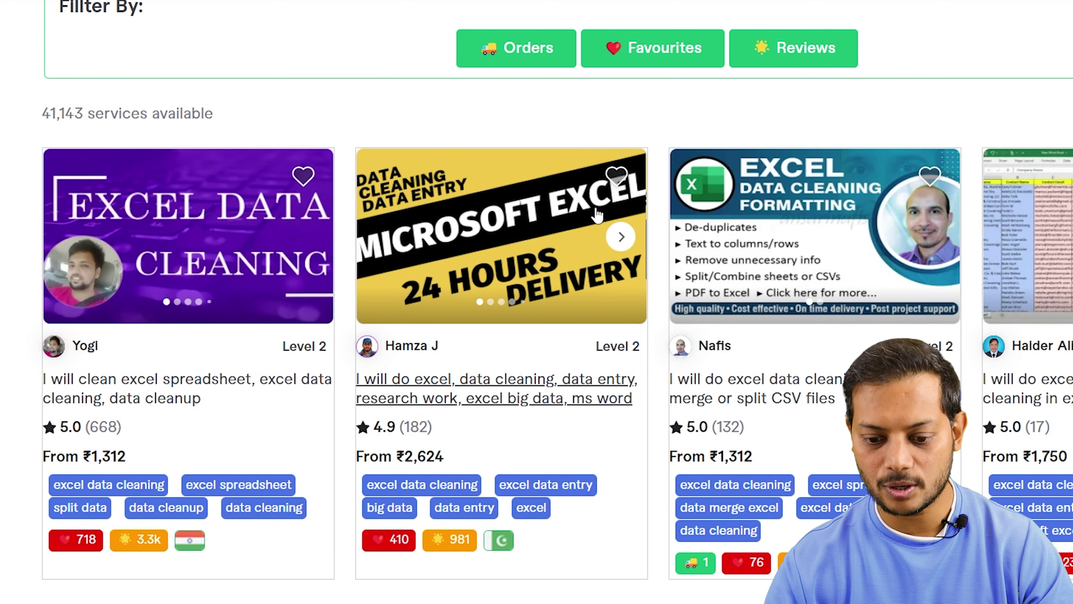
{"action": "scroll", "coordinate": [625, 190], "scroll_direction": "down", "scroll_amount": 5}
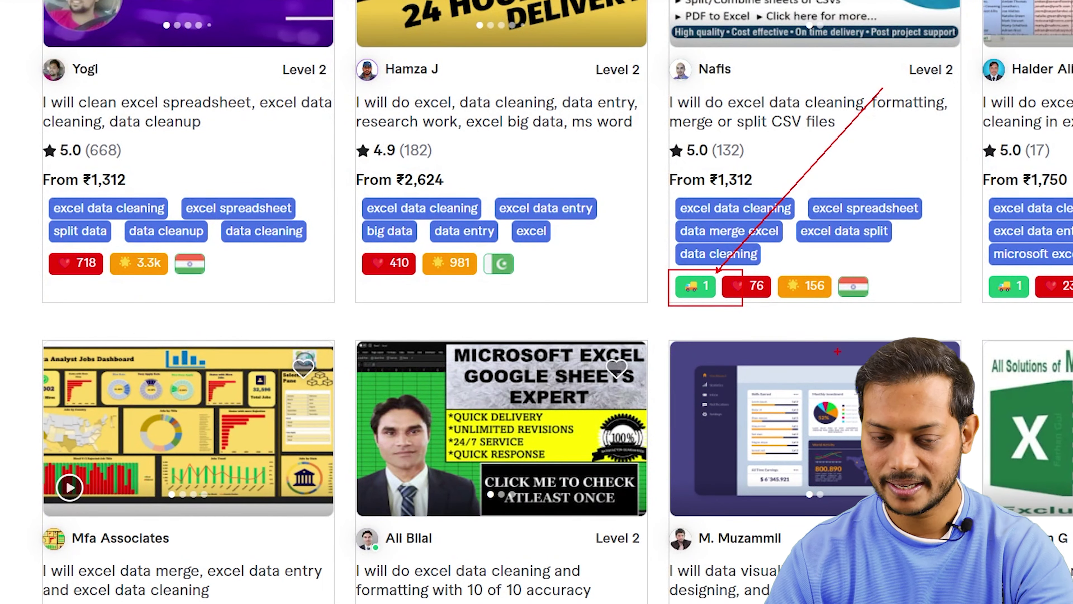
{"action": "scroll", "coordinate": [344, 383], "scroll_direction": "down", "scroll_amount": 5}
{"action": "scroll", "coordinate": [345, 380], "scroll_direction": "down", "scroll_amount": 10}
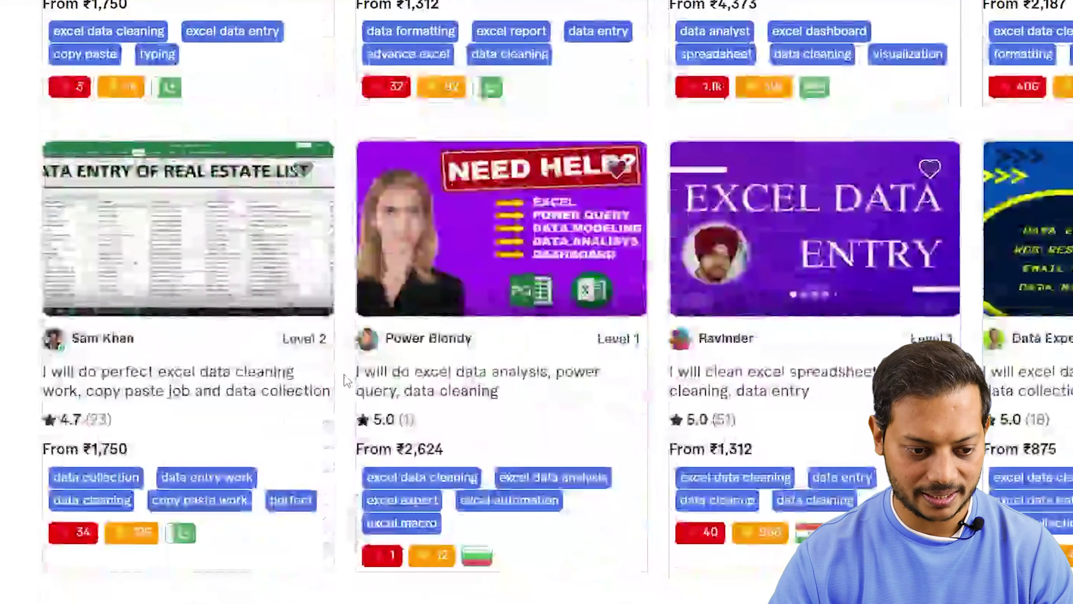
{"action": "scroll", "coordinate": [155, 488], "scroll_direction": "down", "scroll_amount": 2}
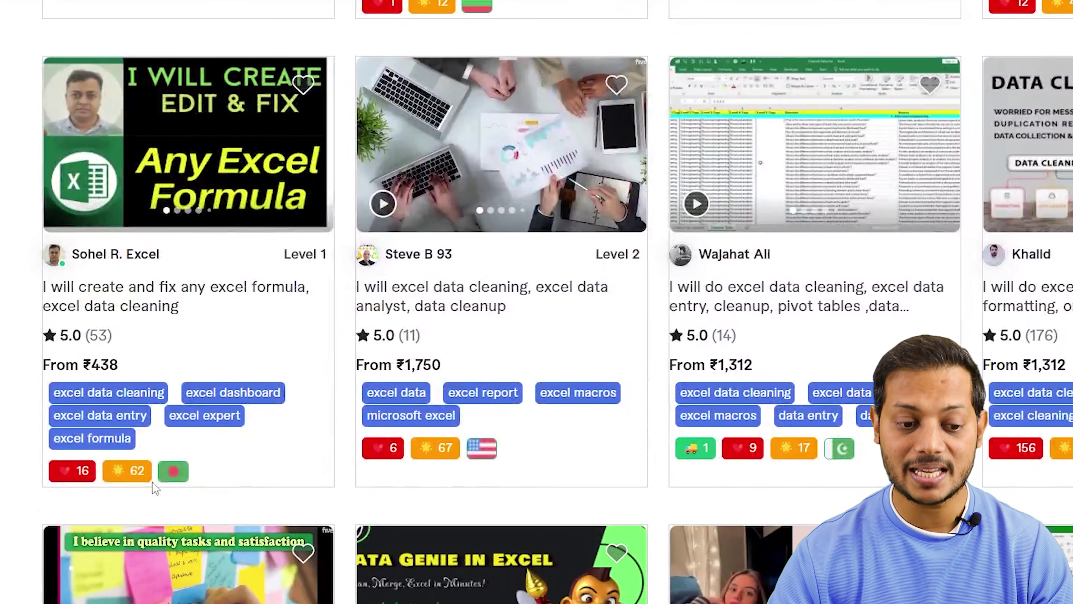
{"action": "left_click_drag", "start_coordinate": [28, 217], "coordinate": [324, 501]}
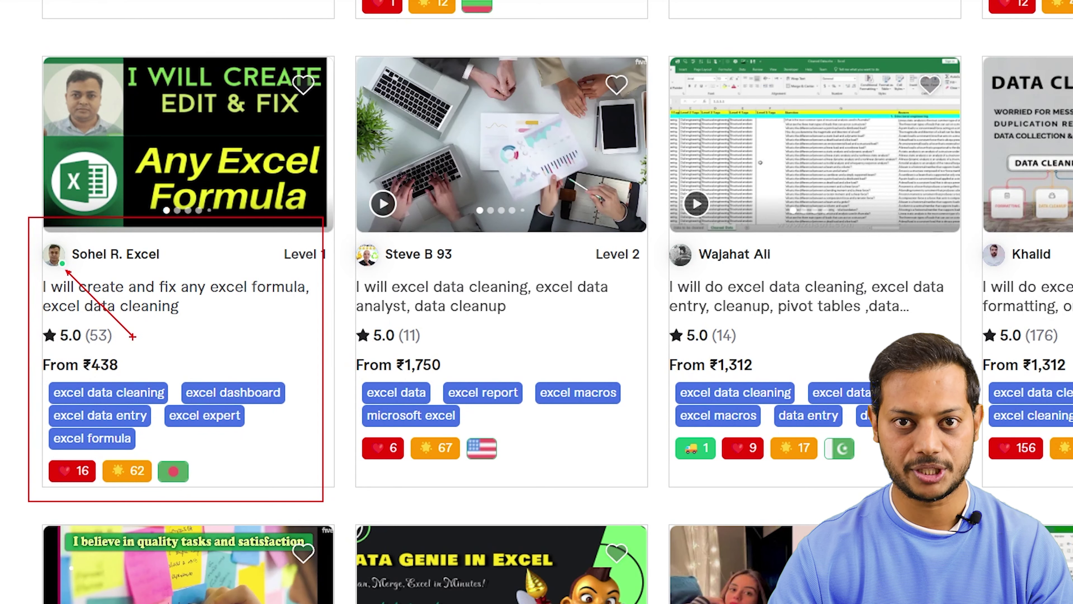
{"action": "key", "text": "Escape"}
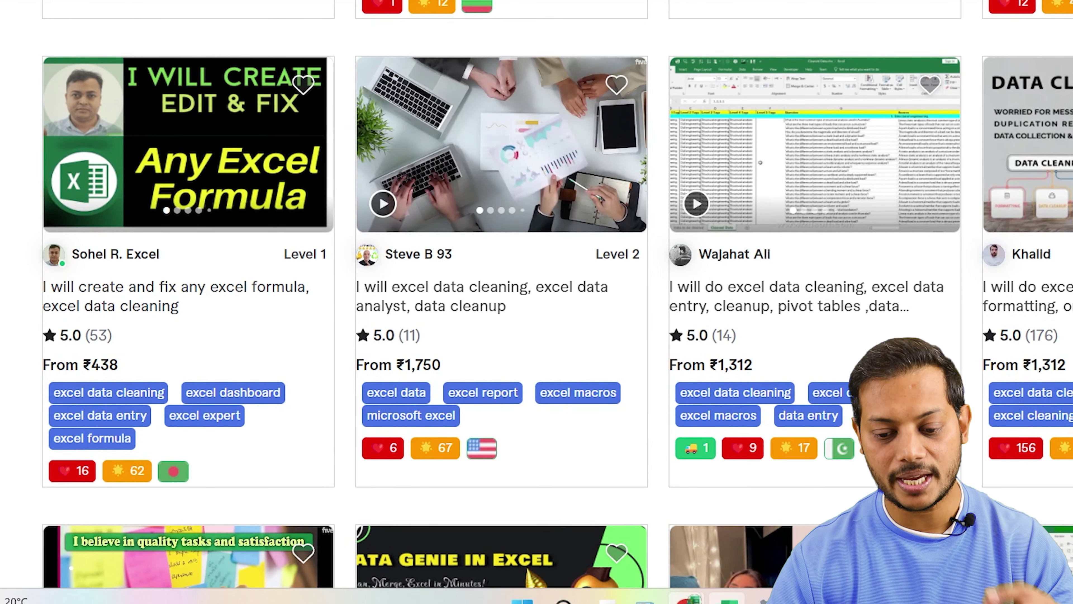
- Switch to Excel and outline the EmpID values in column A and Training Programs in column B
{"action": "left_click", "coordinate": [742, 592]}
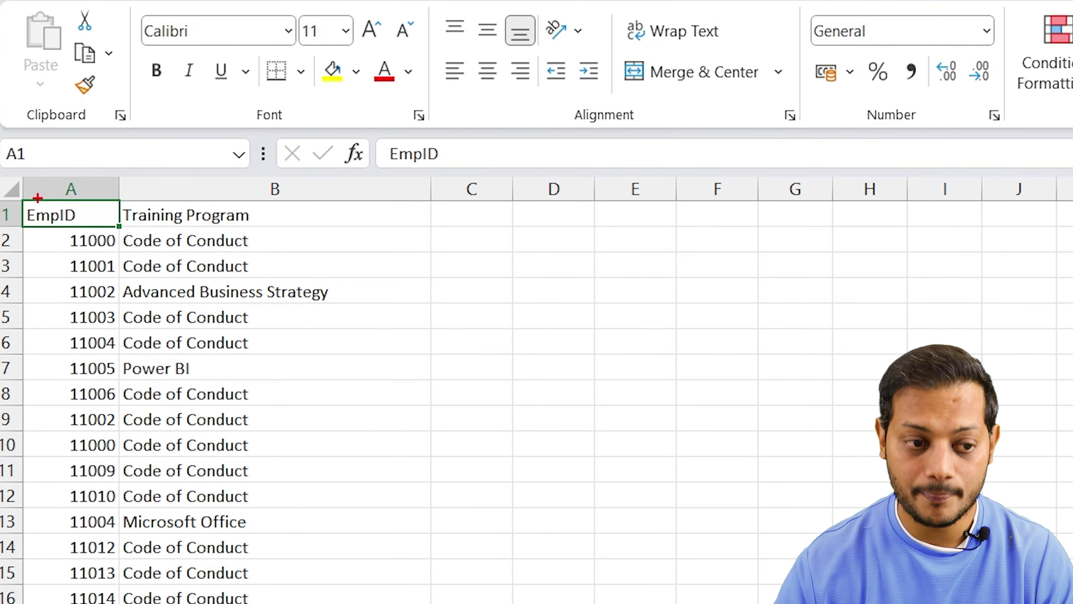
{"action": "mouse_move", "coordinate": [52, 222]}
{"action": "left_mouse_down"}
{"action": "mouse_move", "coordinate": [115, 486]}
{"action": "mouse_move", "coordinate": [114, 537]}
{"action": "left_mouse_up"}
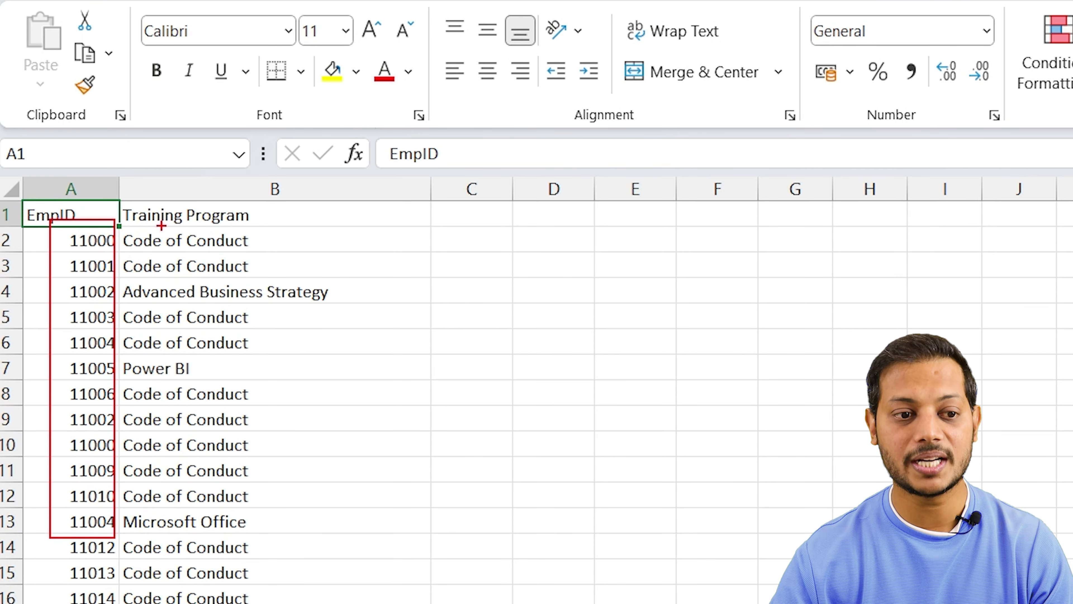
{"action": "mouse_move", "coordinate": [123, 190]}
{"action": "left_mouse_down"}
{"action": "mouse_move", "coordinate": [314, 469]}
{"action": "mouse_move", "coordinate": [365, 603]}
{"action": "left_mouse_up"}
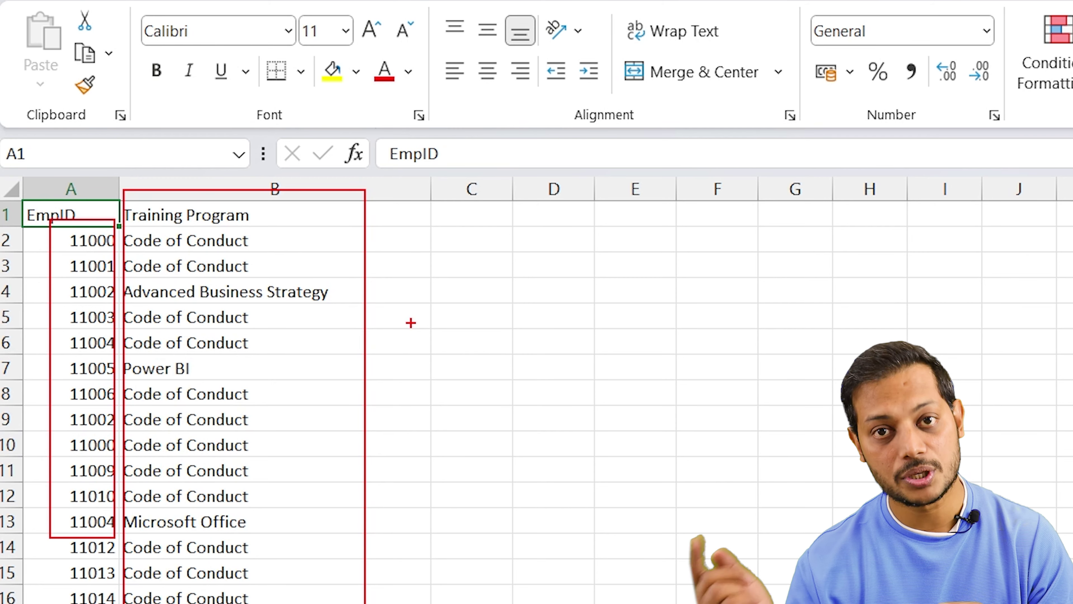
- Filter the EmpID column to show only 11005 and its four training programs
{"action": "key", "text": "Escape"}
{"action": "key", "text": "ctrl+shift+l"}
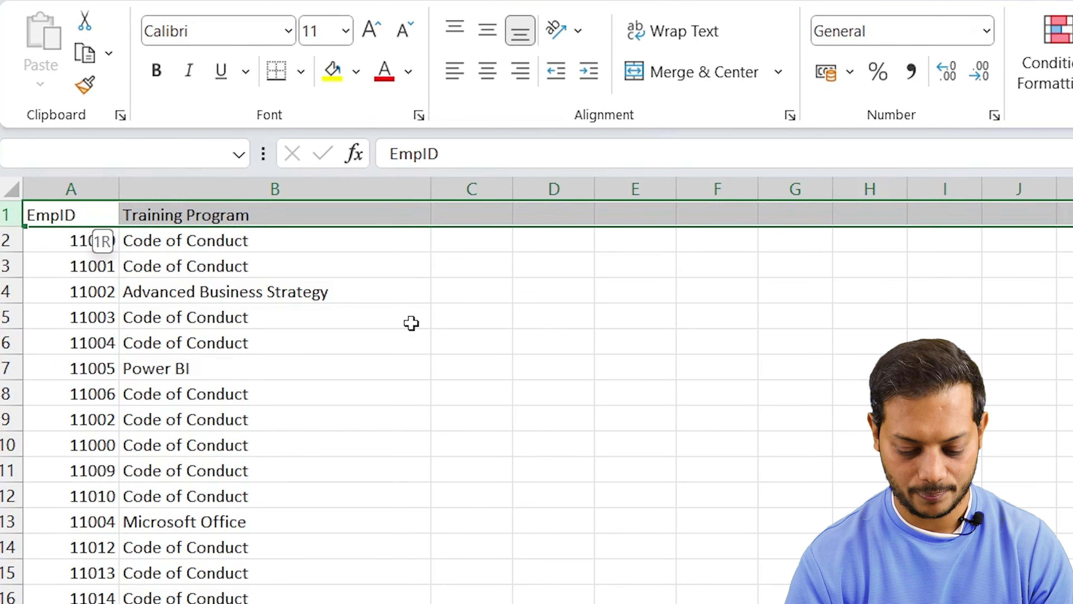
{"action": "key", "text": "alt+Down"}
{"action": "key", "text": "Tab"}
{"action": "key", "text": "Tab"}
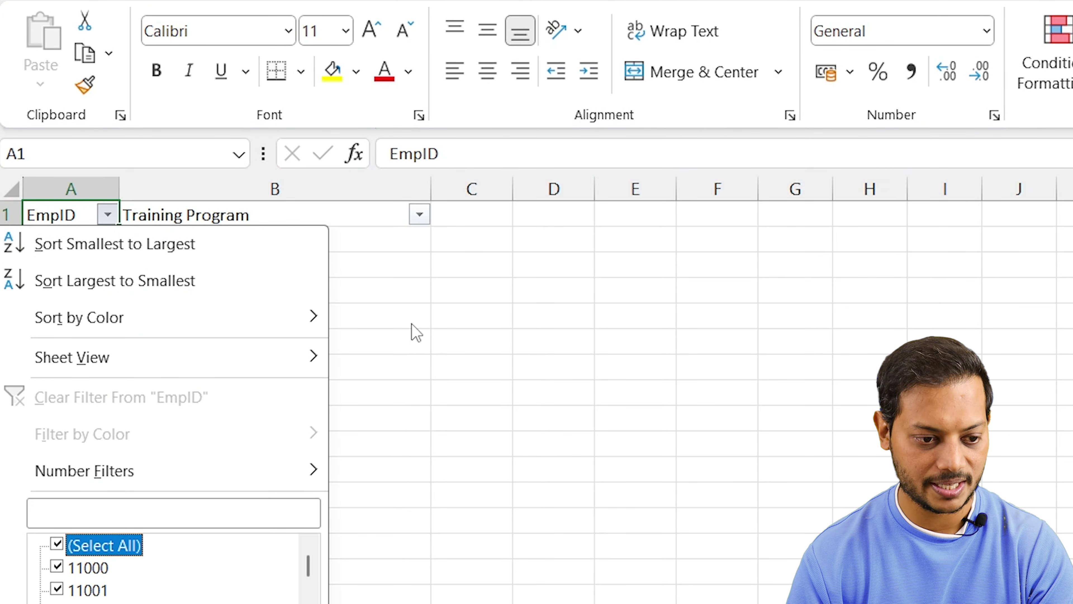
{"action": "key", "text": "space"}
{"action": "key", "text": "Return"}
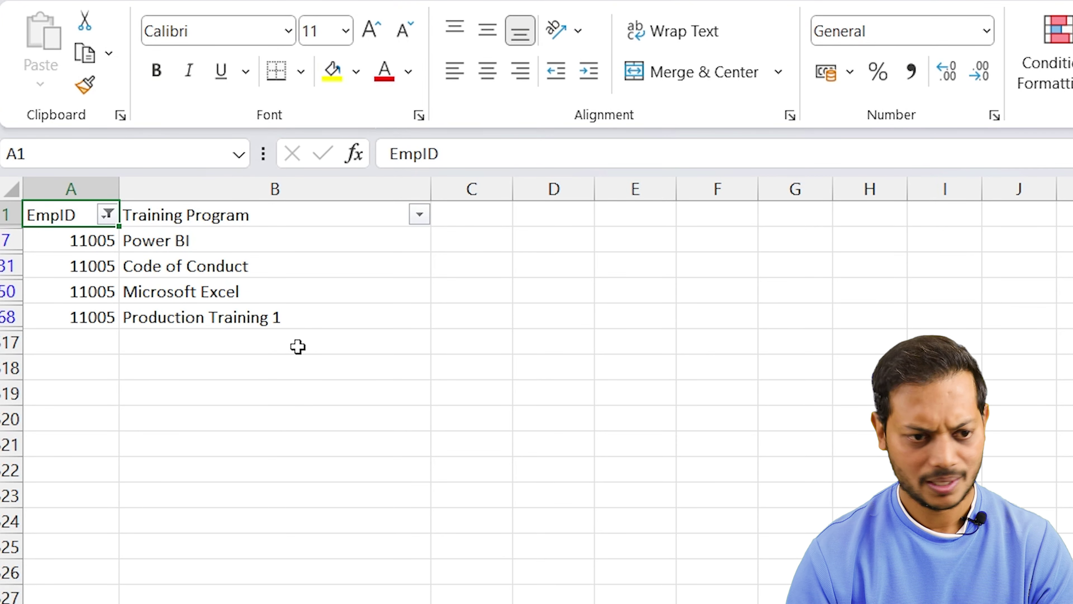
- Turn off the EmpID filter and move into the empty columns beside the data
{"action": "key", "text": "ctrl+shift+l"}
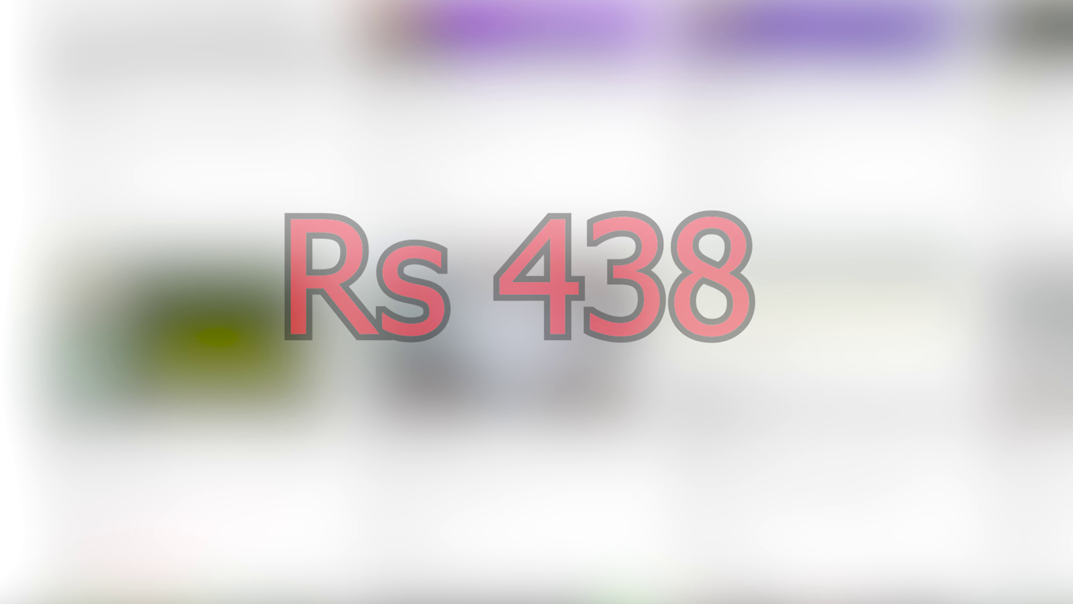
{"action": "key", "text": "Right"}
{"action": "key", "text": "Right"}
{"action": "key", "text": "Down"}
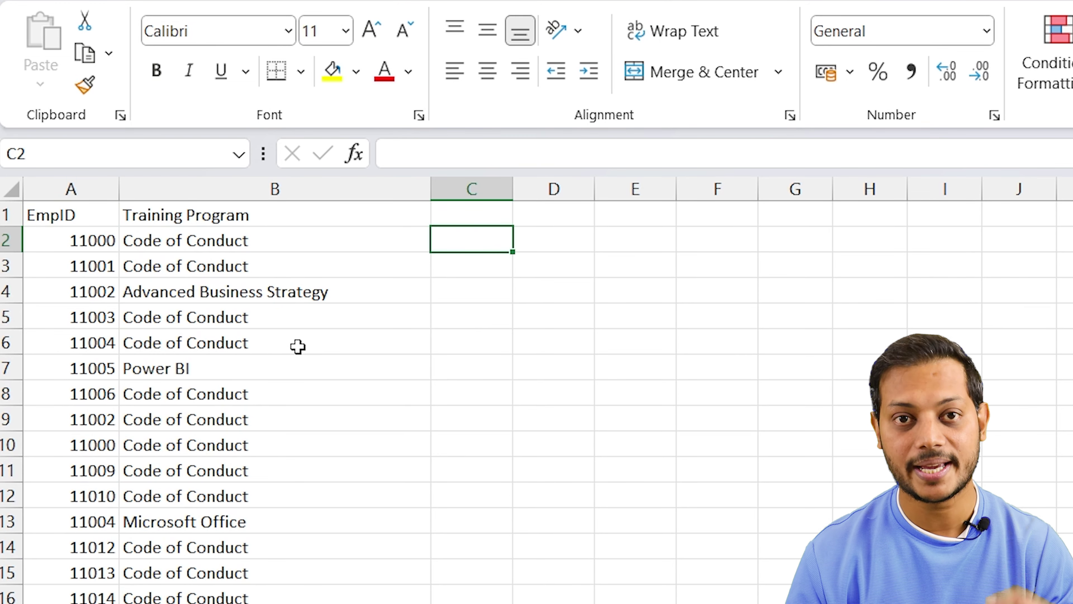
{"action": "key", "text": "Right"}
{"action": "key", "text": "Left"}
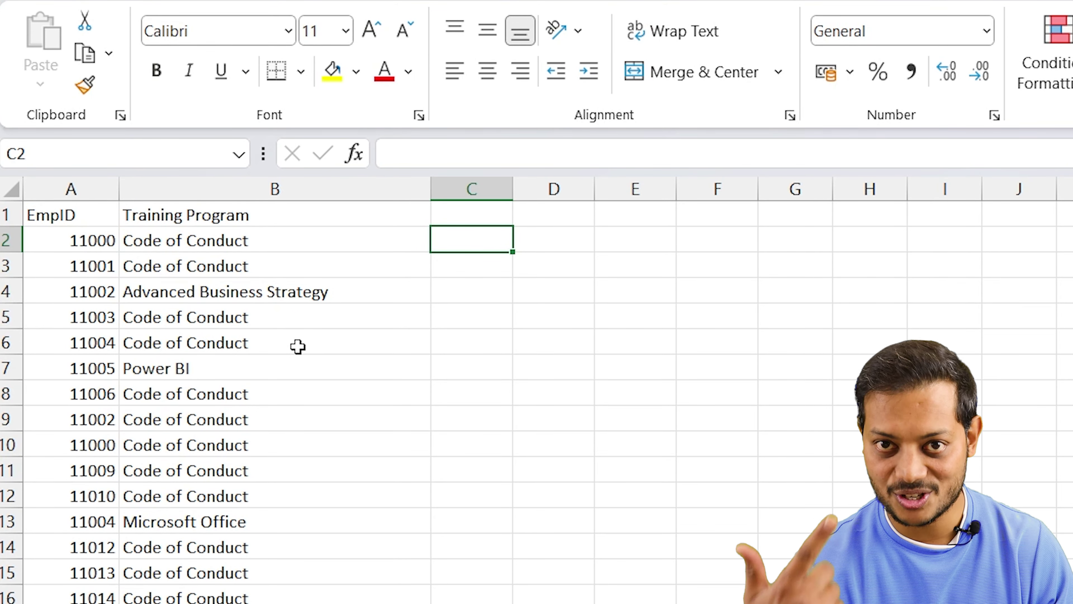
- Copy the EmpID heading from A1 into D1
{"action": "key", "text": "Right"}
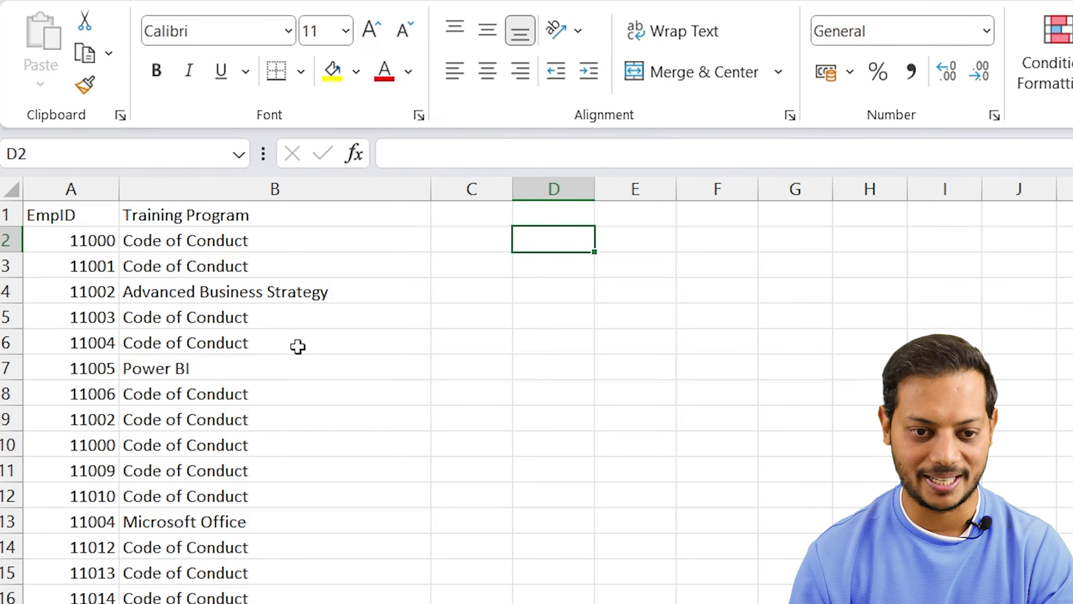
{"action": "key", "text": "Up"}
{"action": "key", "text": "Left"}
{"action": "key", "text": "Left"}
{"action": "key", "text": "Left"}
{"action": "key", "text": "ctrl+c"}
{"action": "key", "text": "Right"}
{"action": "key", "text": "Right"}
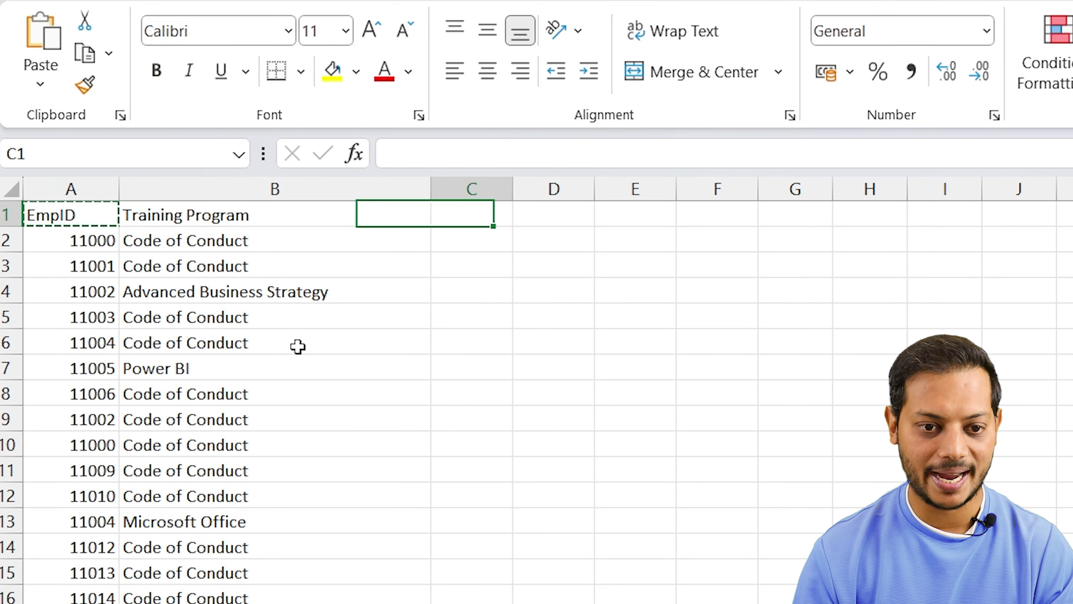
{"action": "key", "text": "Right"}
{"action": "key", "text": "ctrl+v"}
- Enter =UNIQUE(A:A) in D2 to list the distinct EmpIDs
{"action": "key", "text": "Down"}
{"action": "type", "text": "="}
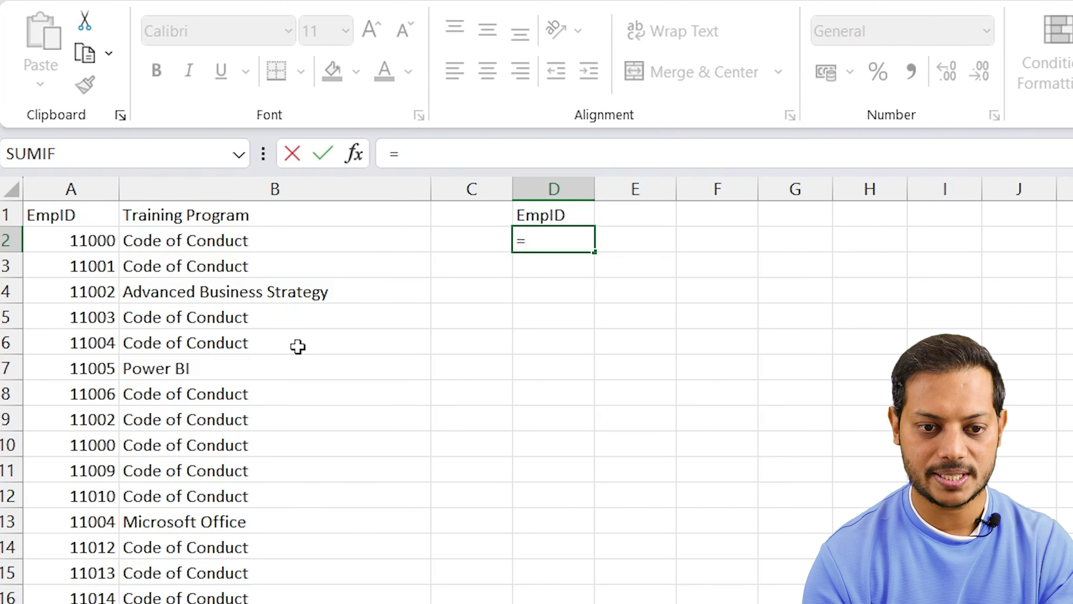
{"action": "type", "text": "un"}
{"action": "type", "text": "iq"}
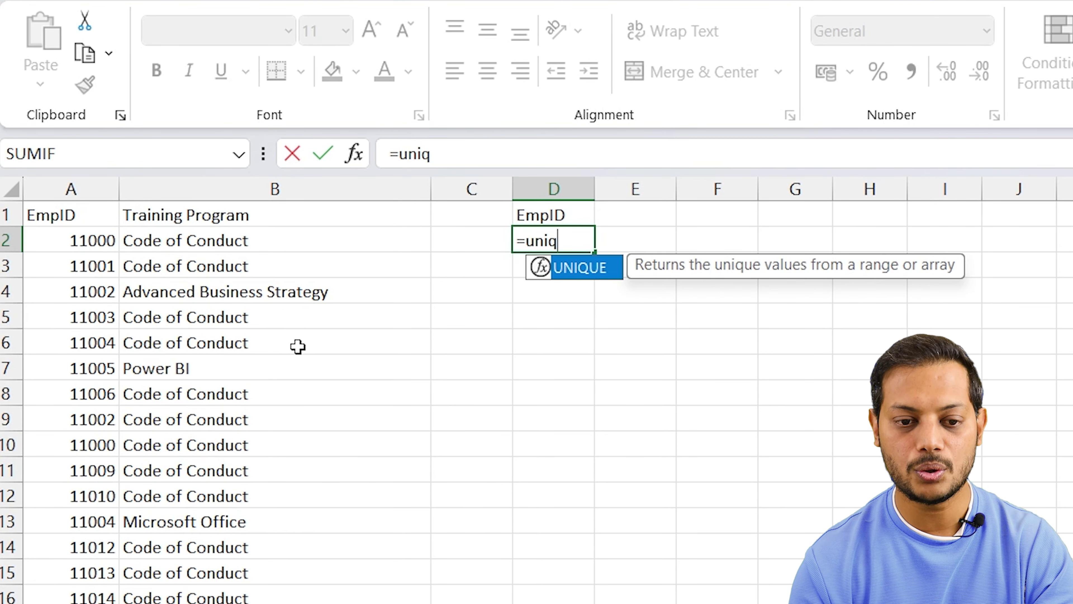
{"action": "key", "text": "Tab"}
{"action": "key", "text": "Left"}
{"action": "key", "text": "Left"}
{"action": "key", "text": "Left"}
{"action": "key", "text": "ctrl+space"}
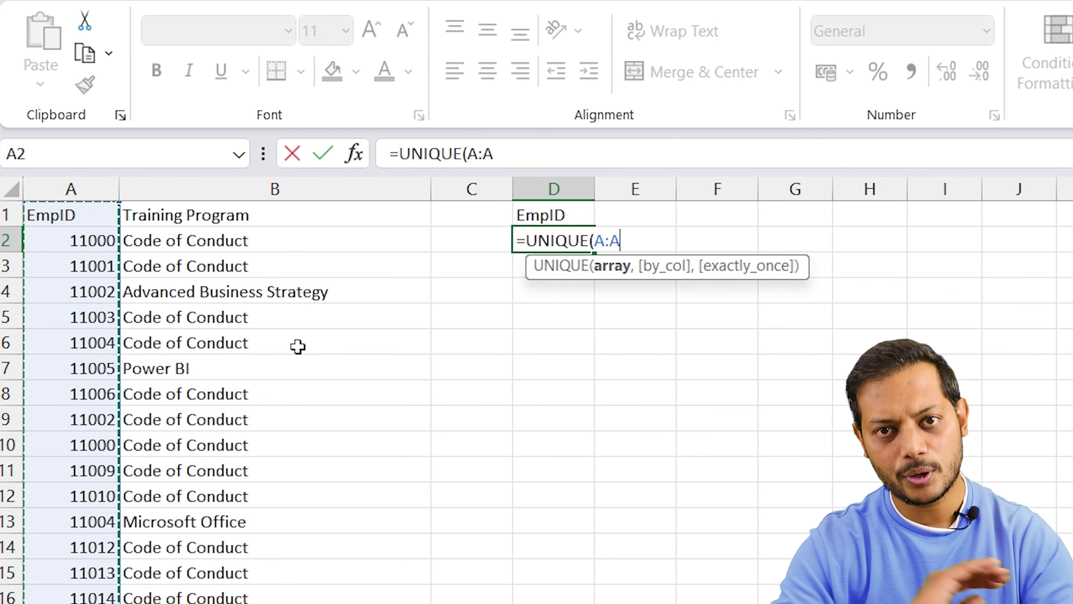
{"action": "key", "text": "Return"}
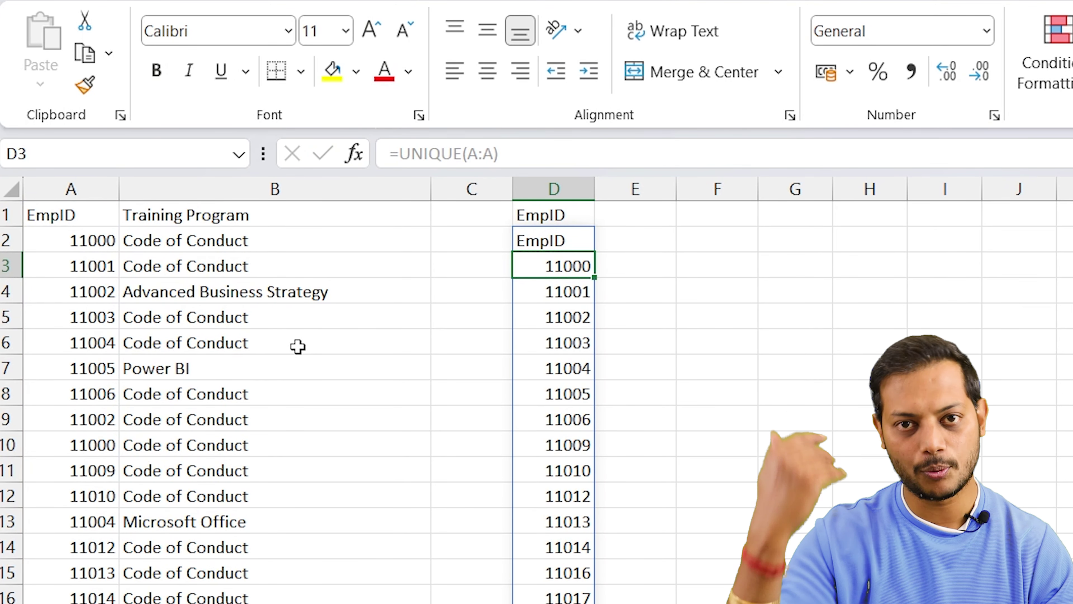
{"action": "key", "text": "Up"}
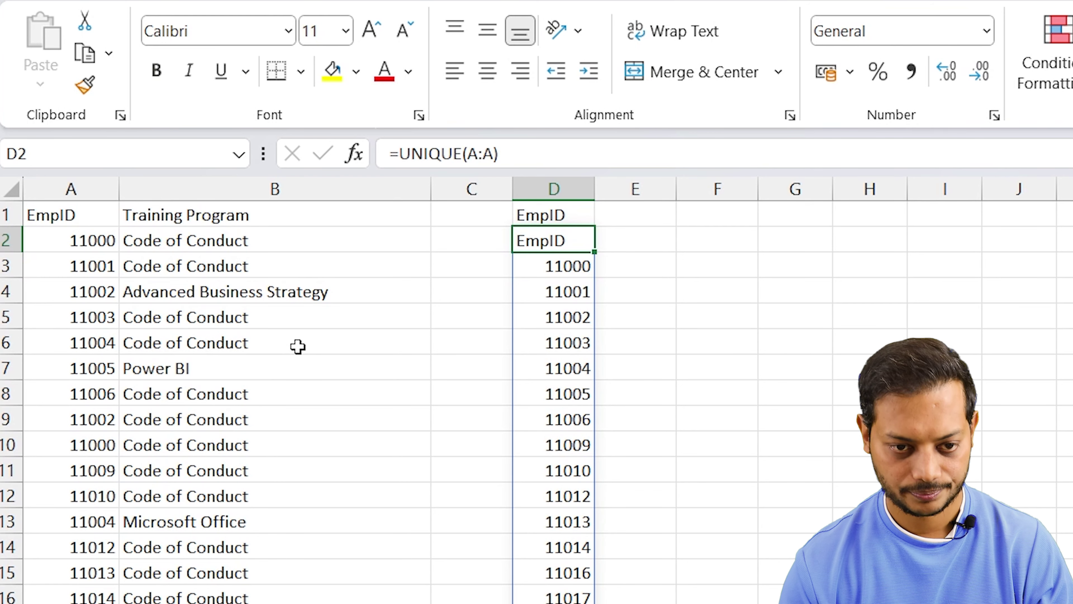
- Delete the D2 formula and enter =UNIQUE(A:A) in D1, listing the heading and IDs 11000–11018
{"action": "key", "text": "Delete"}
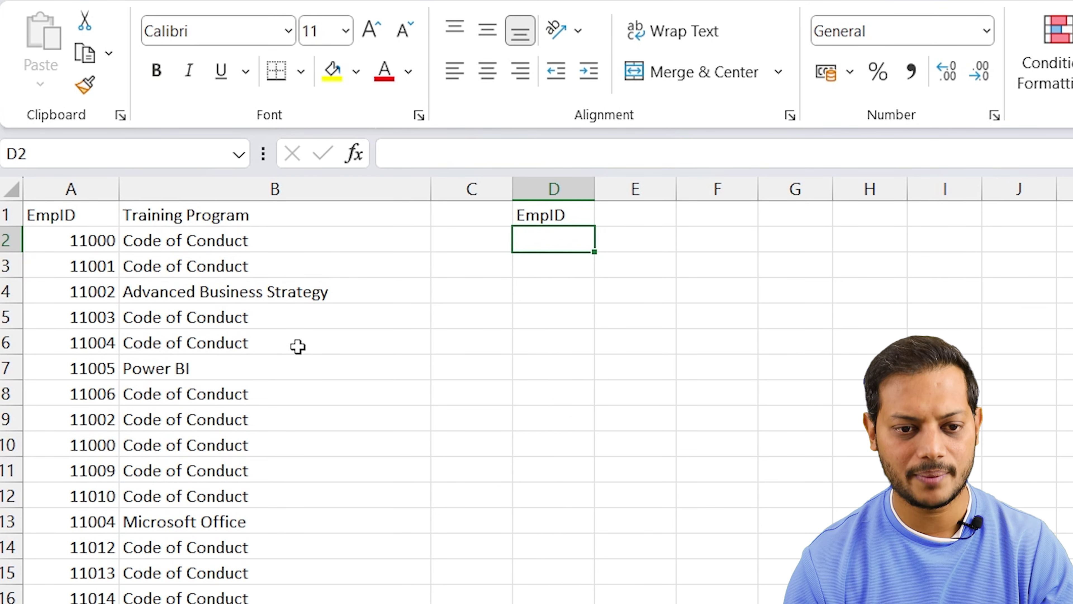
{"action": "key", "text": "Up"}
{"action": "type", "text": "="}
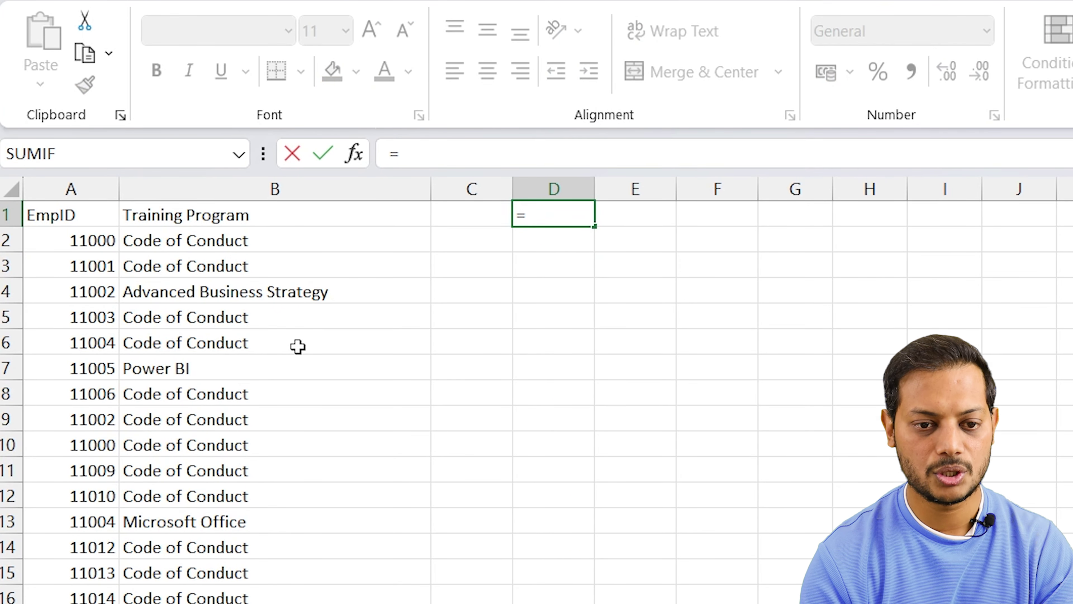
{"action": "type", "text": "uniq"}
{"action": "key", "text": "Tab"}
{"action": "type", "text": "`"}
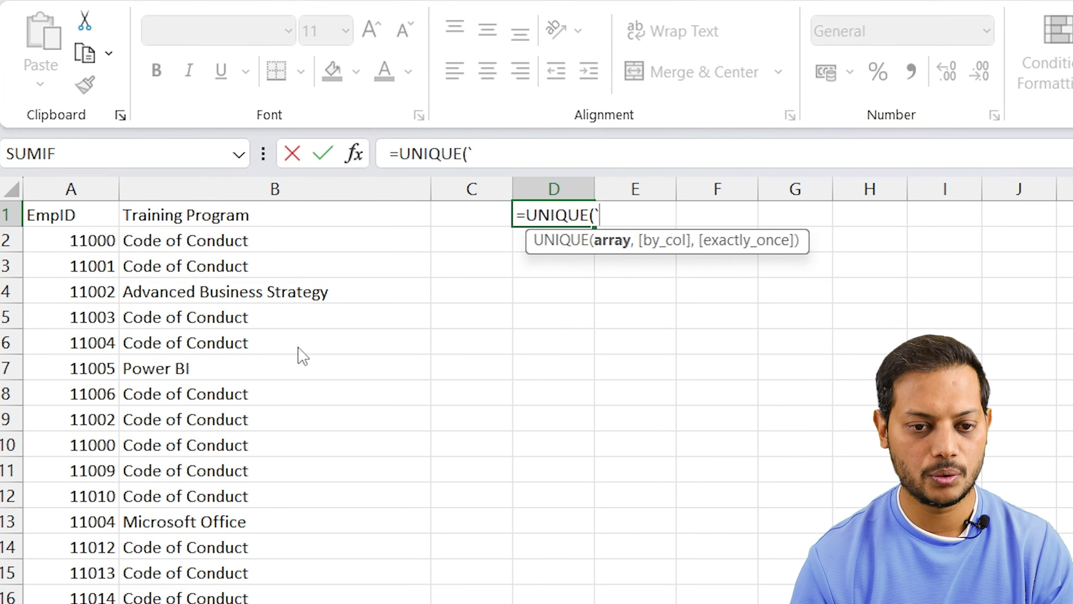
{"action": "key", "text": "Return"}
{"action": "key", "text": "Return"}
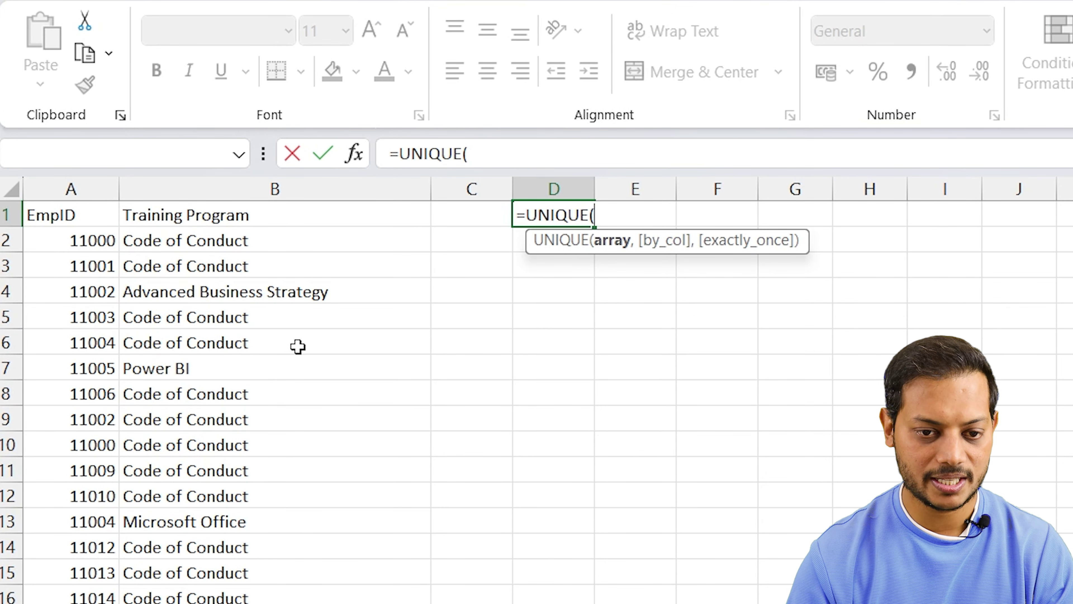
{"action": "left_click", "coordinate": [97, 189]}
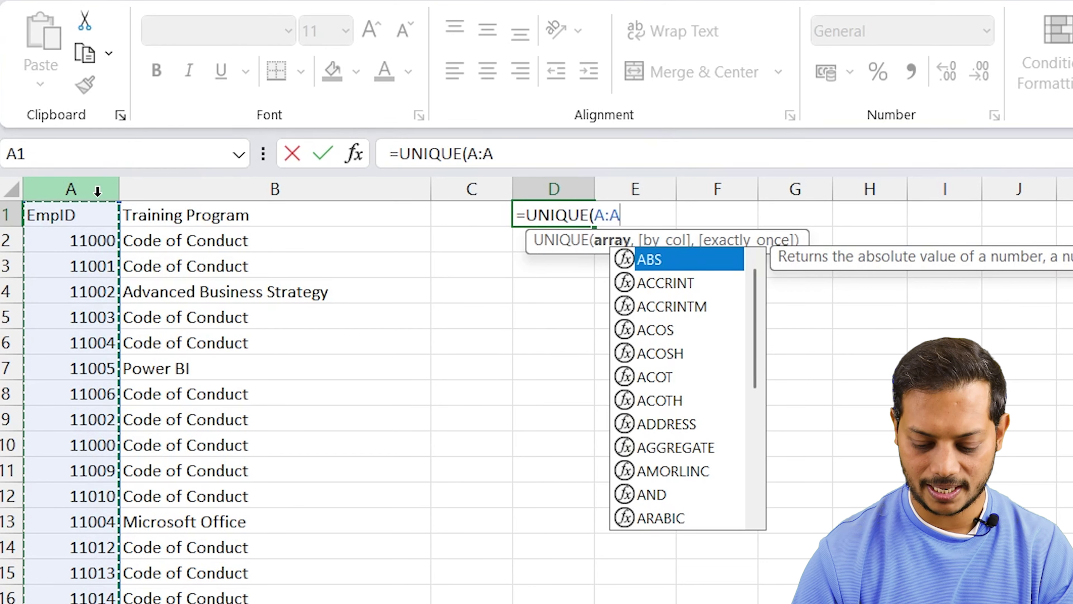
{"action": "key", "text": "Return"}
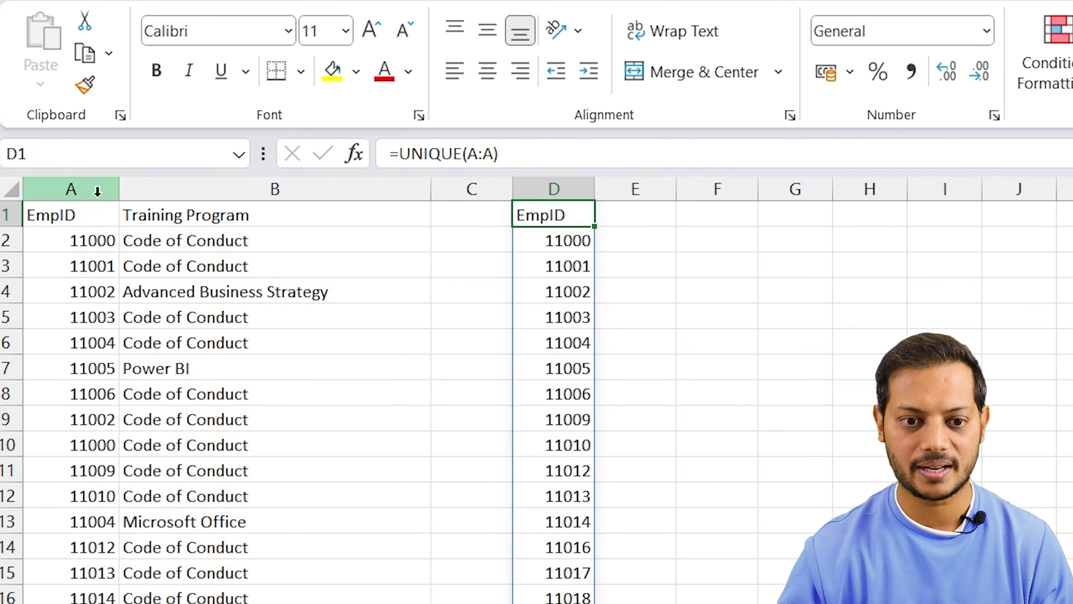
{"action": "key", "text": "Left"}
{"action": "key", "text": "Left"}
{"action": "key", "text": "Down"}
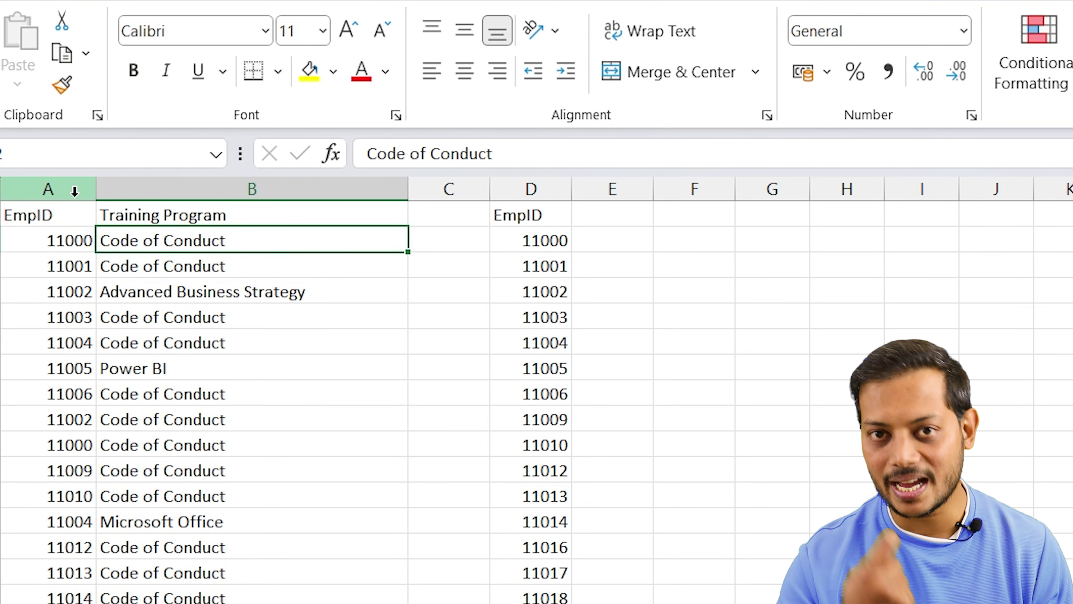
- Enter =CONCAT(IF(D2=A:A,B:B,"")) in E2 to join EmpID 11000's training programs
{"action": "key", "text": "Right"}
{"action": "key", "text": "Right"}
{"action": "key", "text": "Right"}
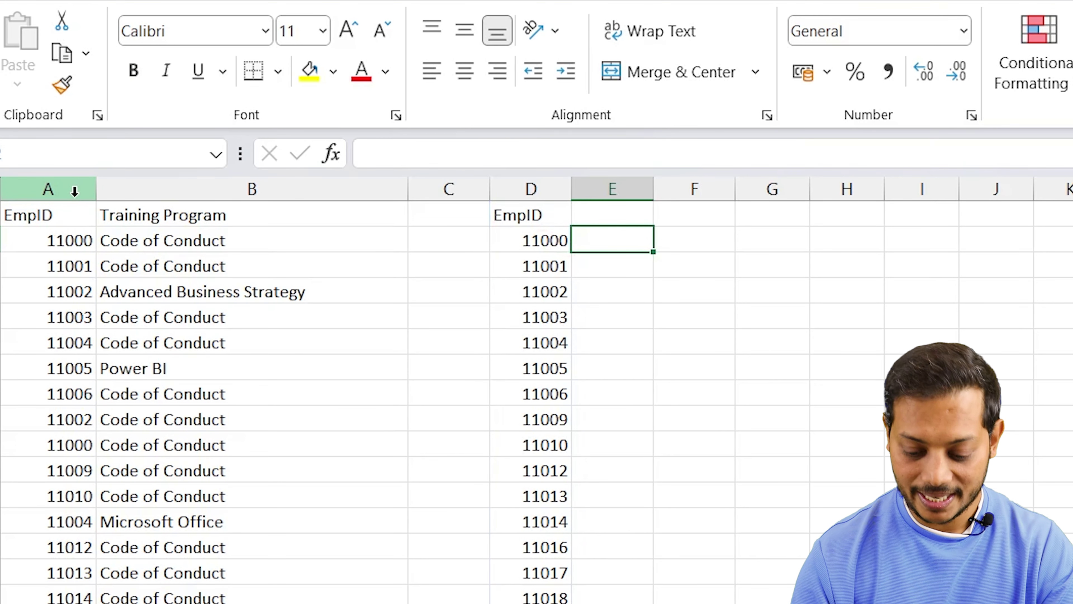
{"action": "type", "text": "="}
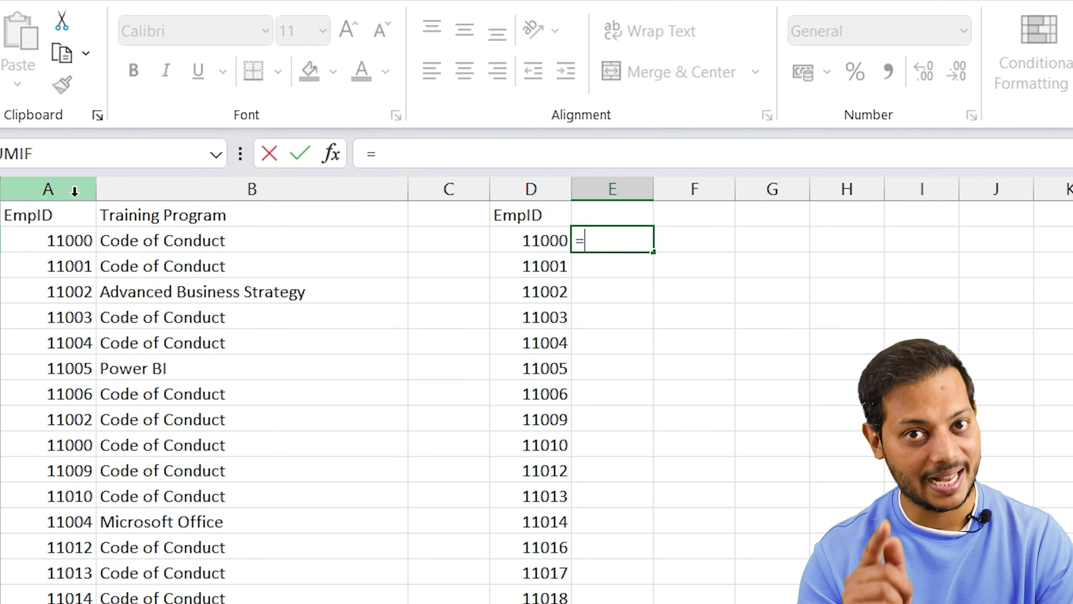
{"action": "type", "text": "conc"}
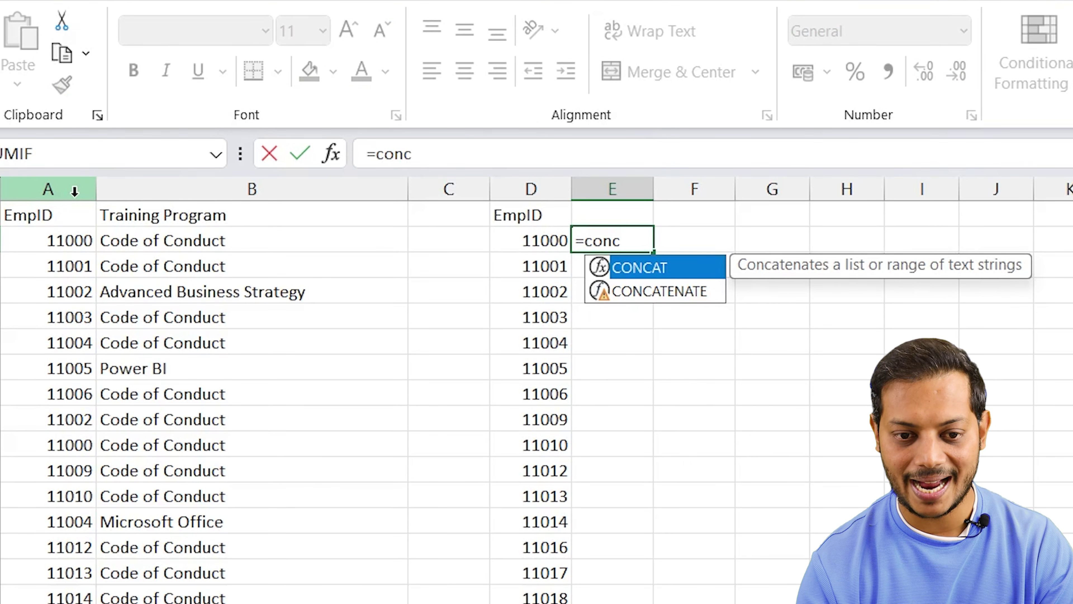
{"action": "key", "text": "Tab"}
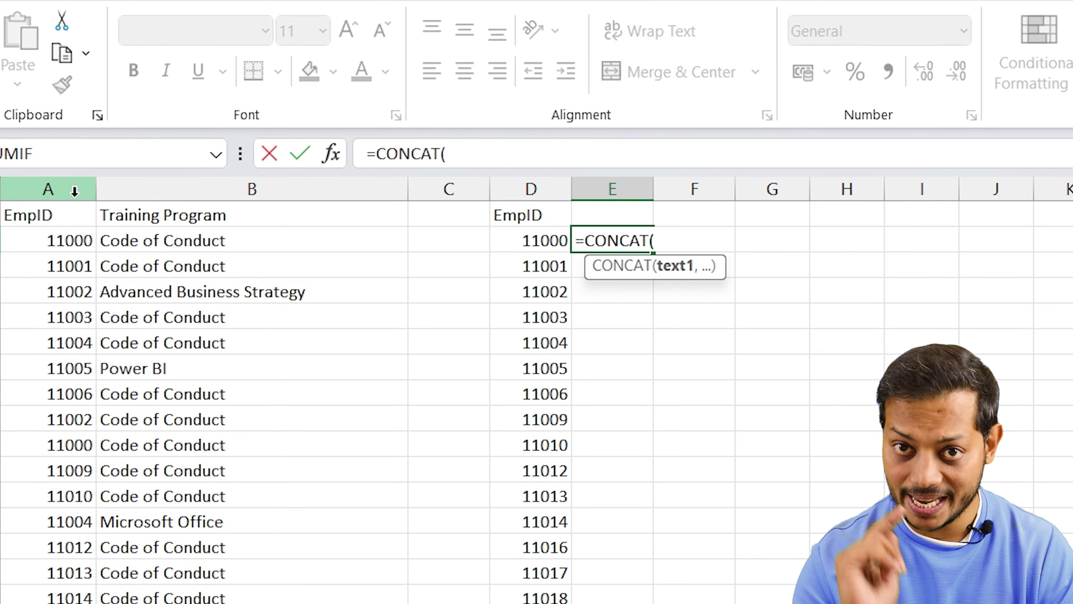
{"action": "type", "text": "IF("}
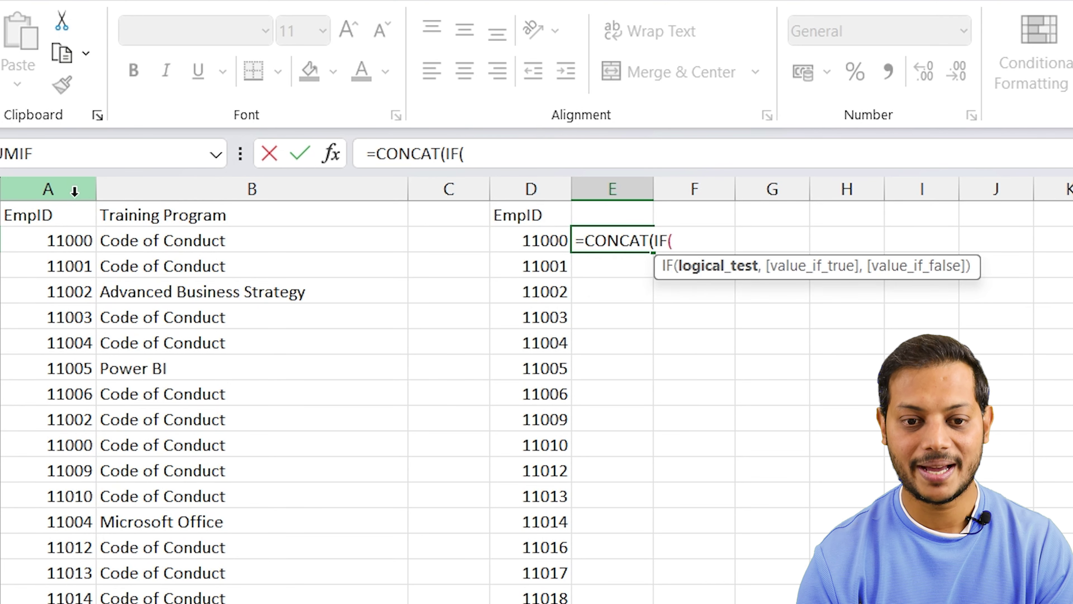
{"action": "left_click", "coordinate": [537, 240]}
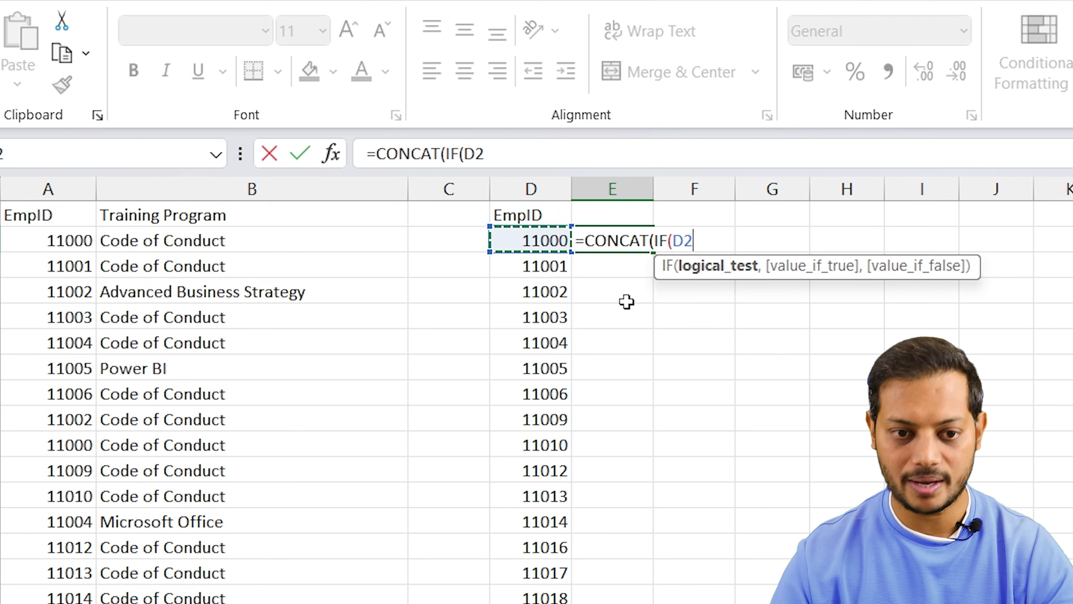
{"action": "type", "text": "="}
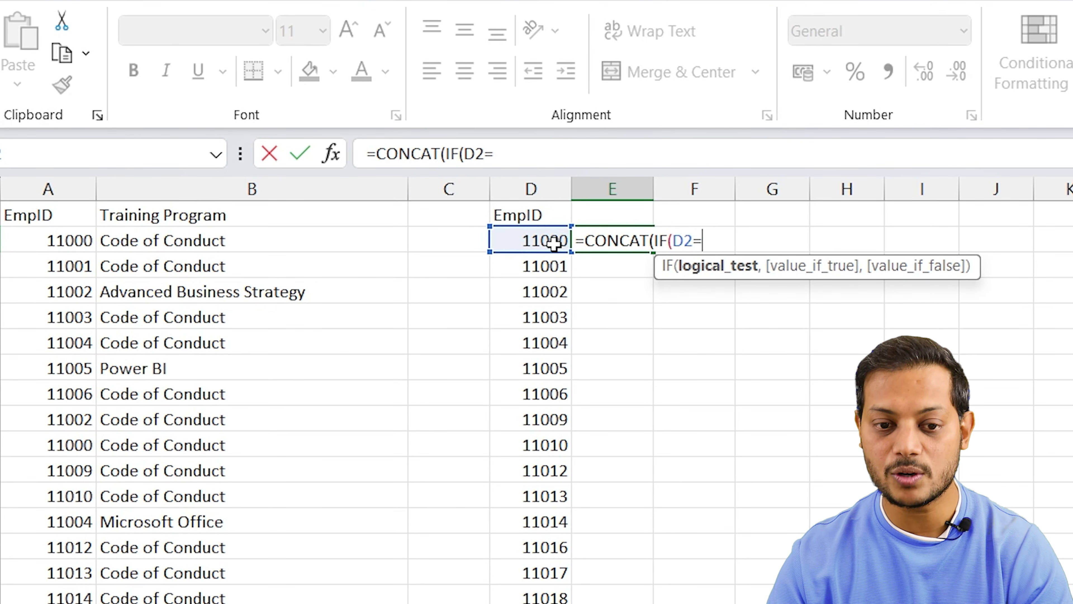
{"action": "left_click", "coordinate": [68, 180]}
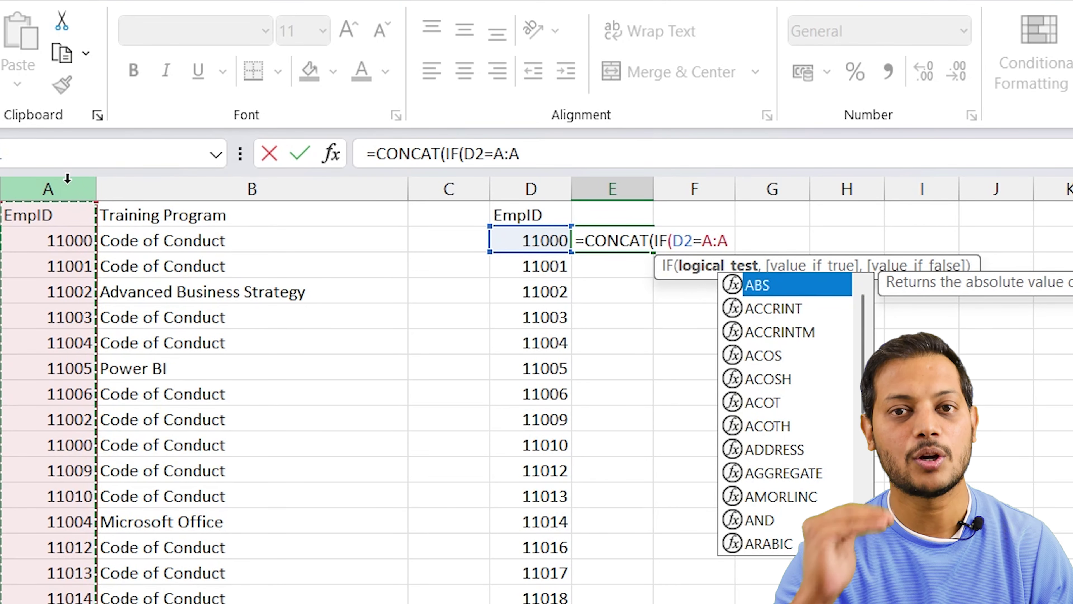
{"action": "type", "text": ","}
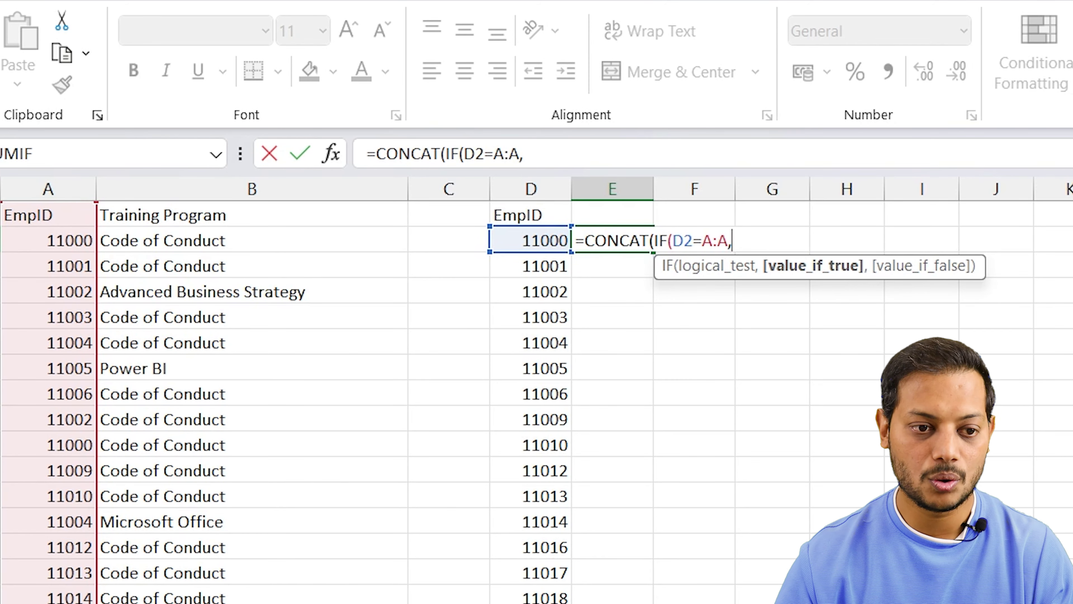
{"action": "left_click", "coordinate": [271, 186]}
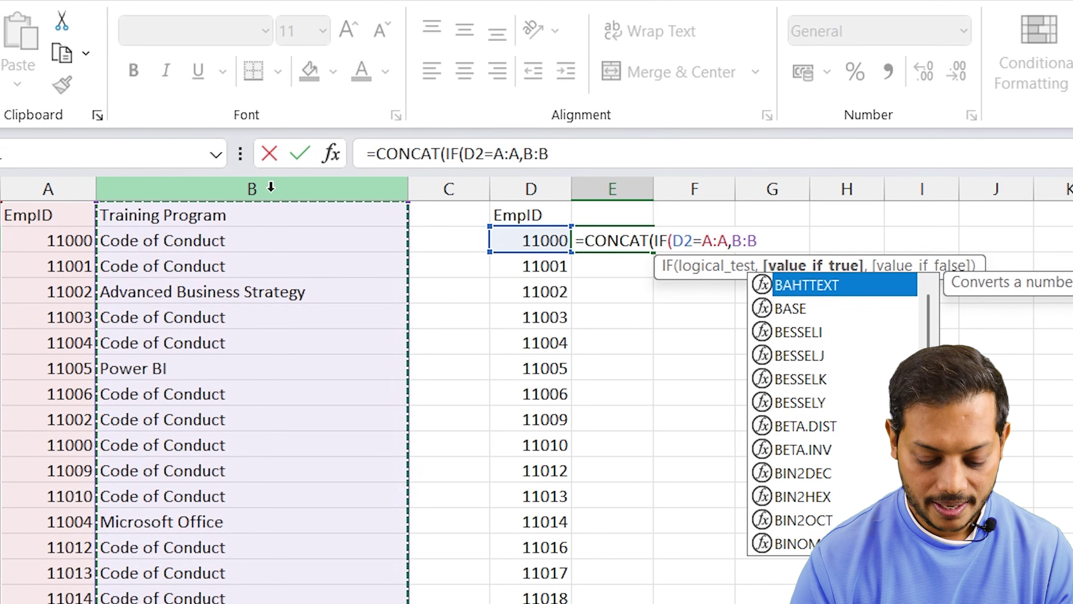
{"action": "type", "text": ","}
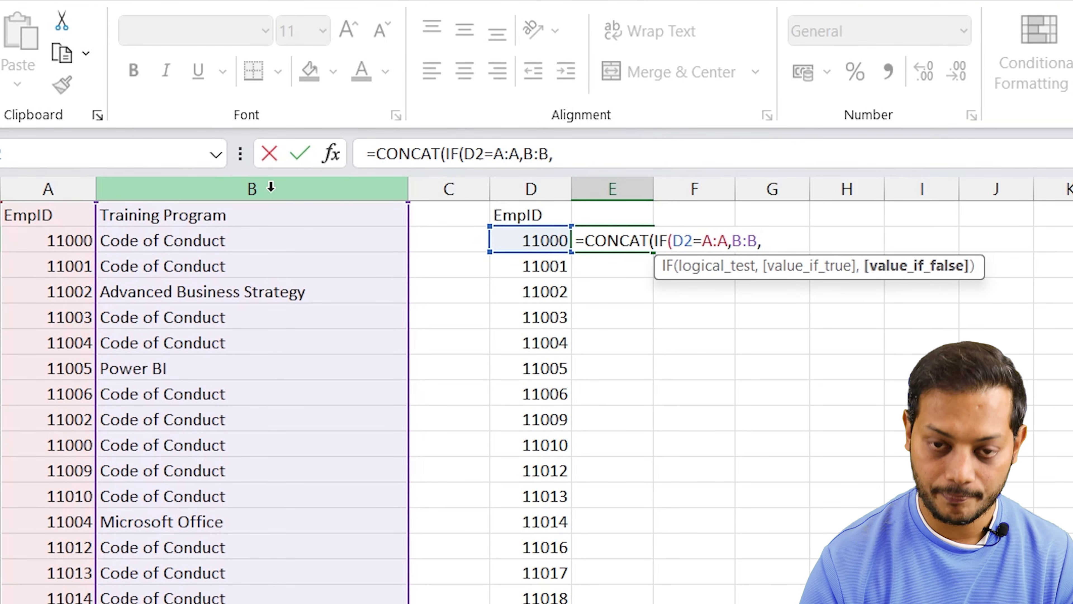
{"action": "type", "text": "\"\")"}
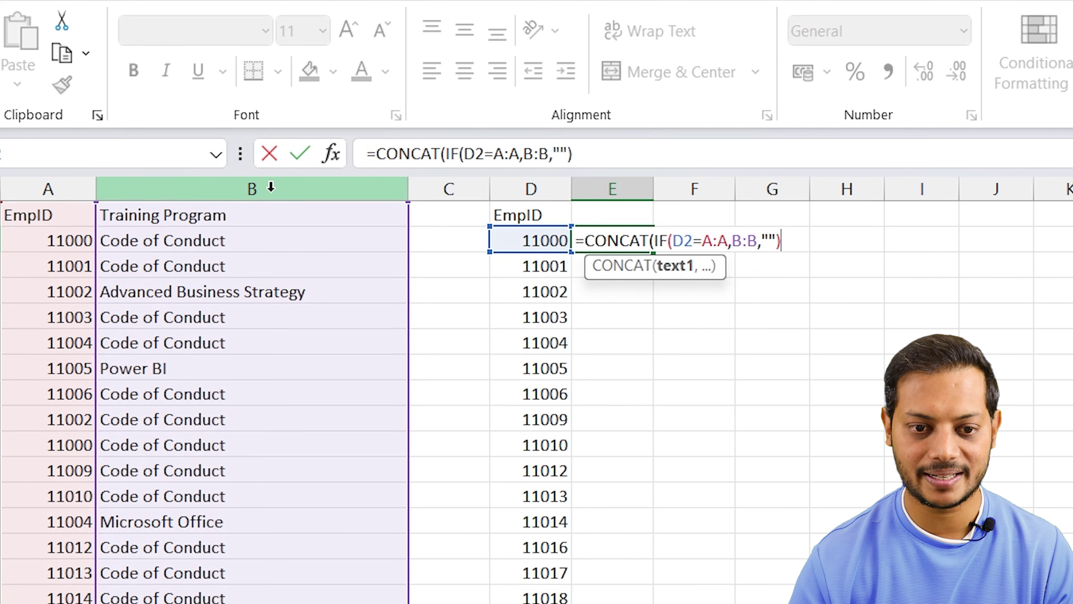
{"action": "key", "text": "Return"}
{"action": "key", "text": "Escape"}
{"action": "key", "text": "Return"}
{"action": "key", "text": "Up"}
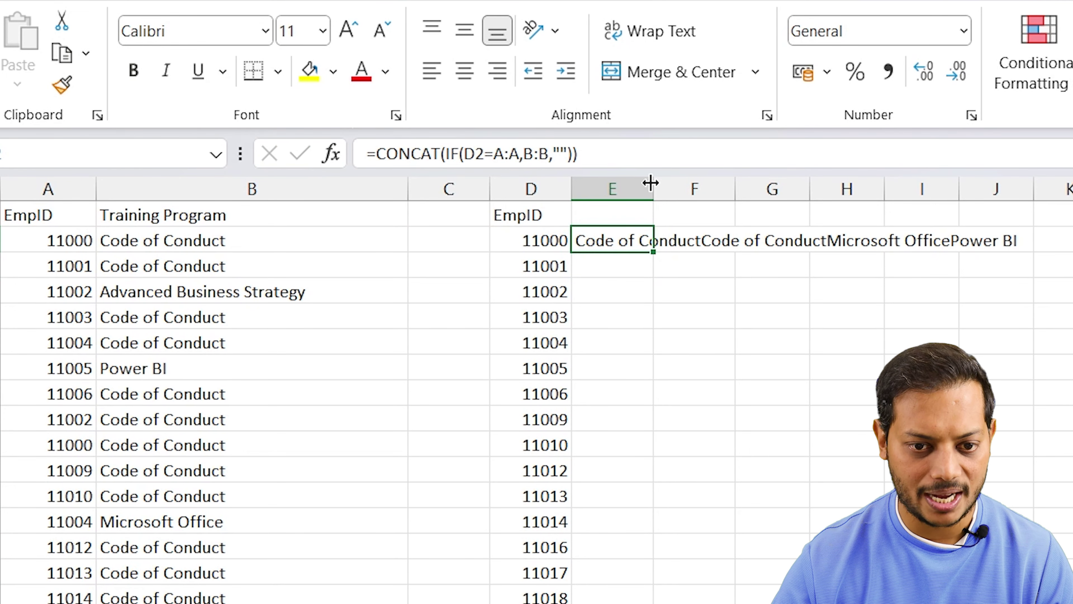
- Widen column E to fit the joined text and check the D2 and E2 formulas
{"action": "left_click_drag", "start_coordinate": [651, 183], "coordinate": [748, 186]}
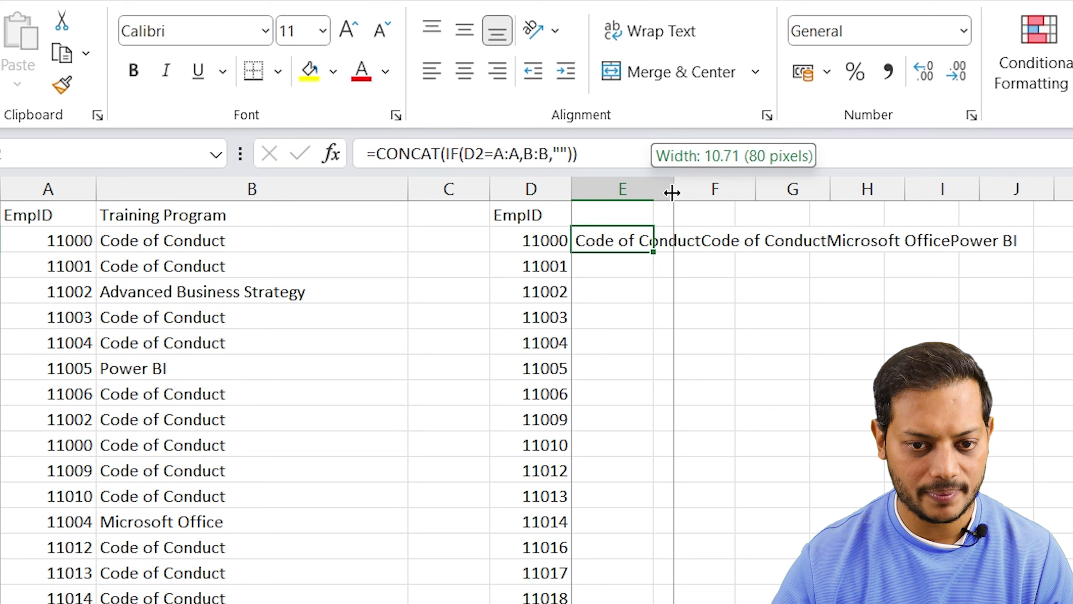
{"action": "left_click", "coordinate": [535, 243]}
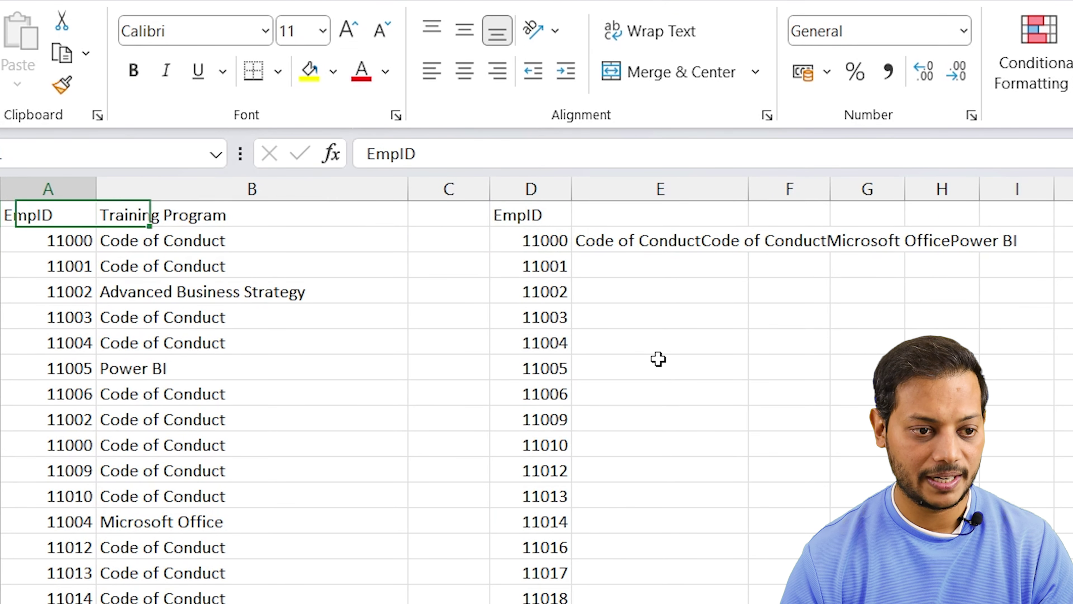
{"action": "key", "text": "Right"}
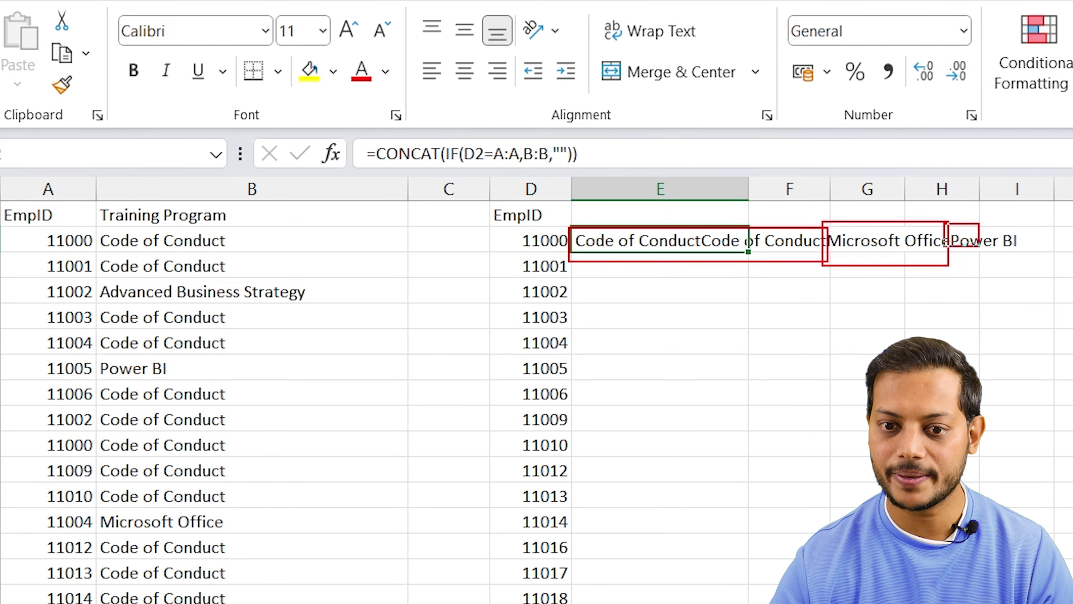
{"action": "key", "text": "Escape"}
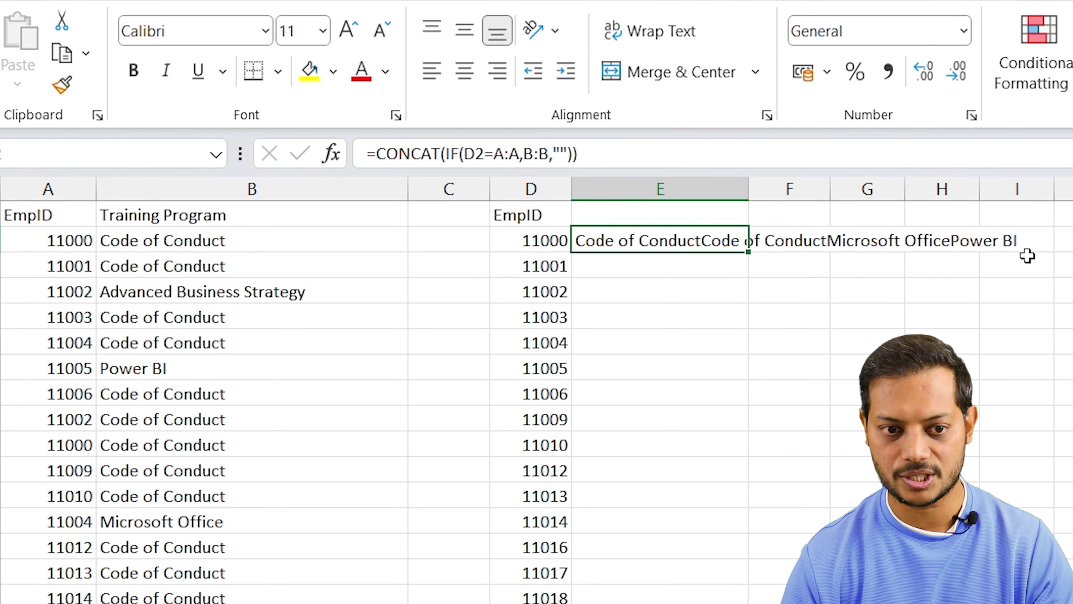
- Turn on header filters and filter the EmpID column to 11000 only
{"action": "key", "text": "Up"}
{"action": "key", "text": "Left"}
{"action": "key", "text": "Left"}
{"action": "key", "text": "Left"}
{"action": "key", "text": "Left"}
{"action": "key", "text": "ctrl+shift+l"}
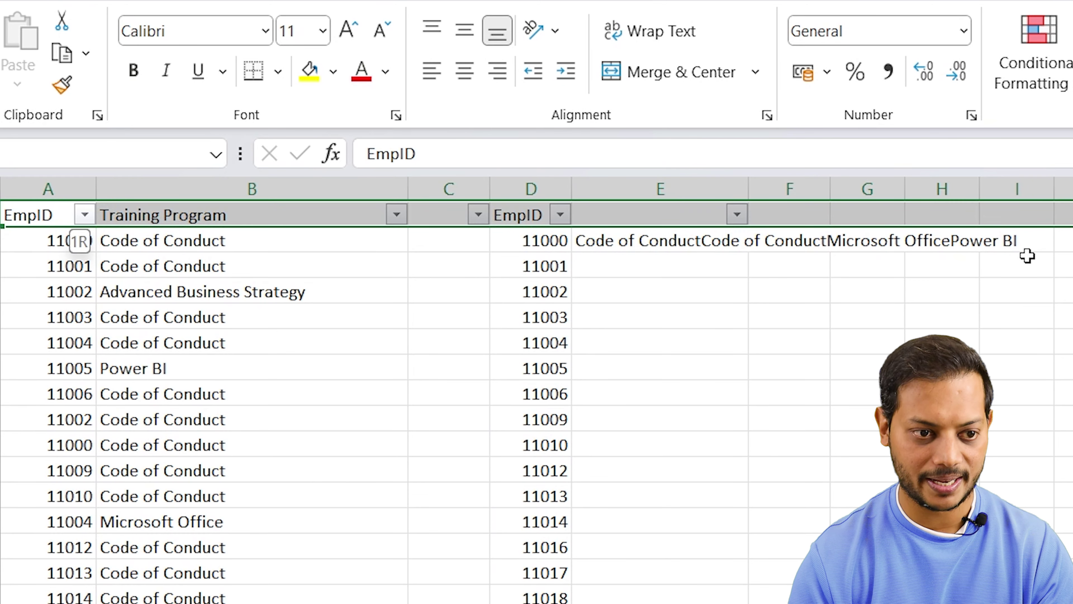
{"action": "key", "text": "alt+Down"}
{"action": "key", "text": "Tab"}
{"action": "key", "text": "space"}
{"action": "key", "text": "Down"}
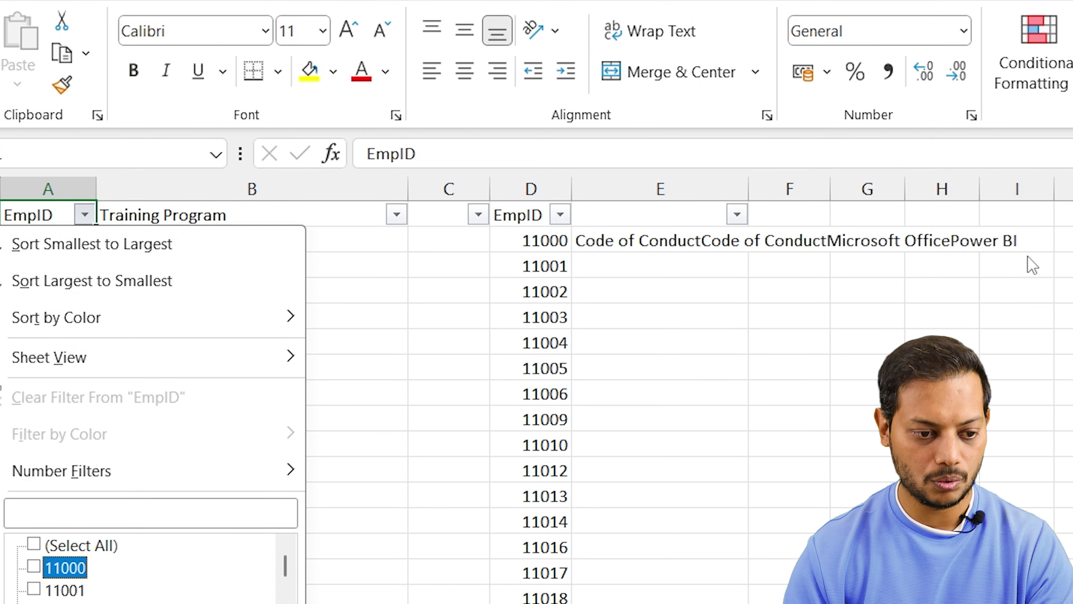
{"action": "key", "text": "space"}
{"action": "key", "text": "Return"}
- Select 11000's four programs in B2:B5 to compare them with the joined text in E2
{"action": "key", "text": "Down"}
{"action": "key", "text": "Right"}
{"action": "key", "text": "ctrl+shift+Down"}
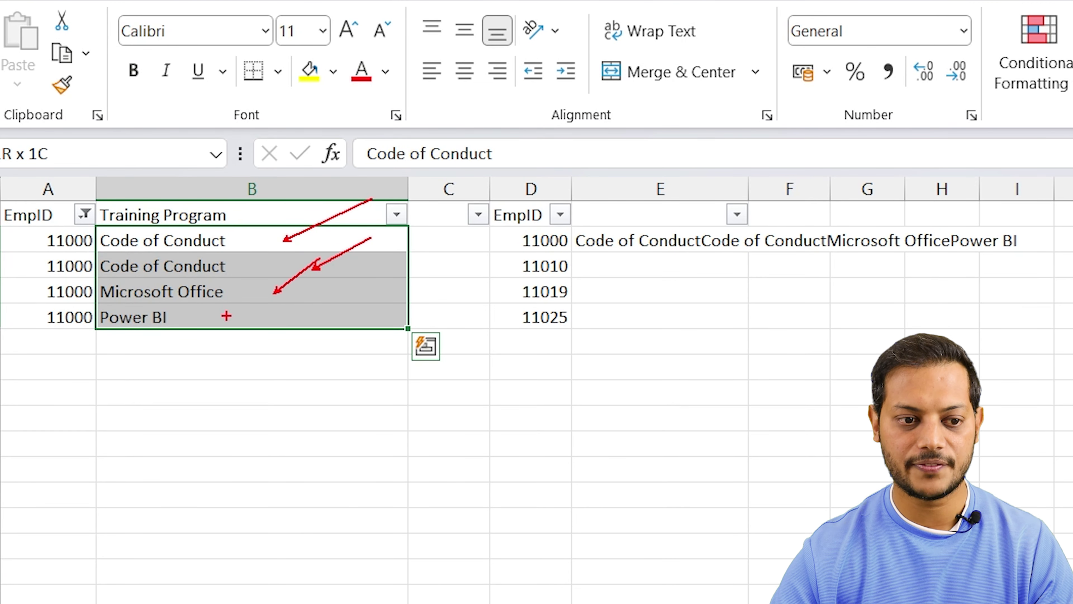
{"action": "left_click_drag", "start_coordinate": [566, 225], "coordinate": [1050, 257]}
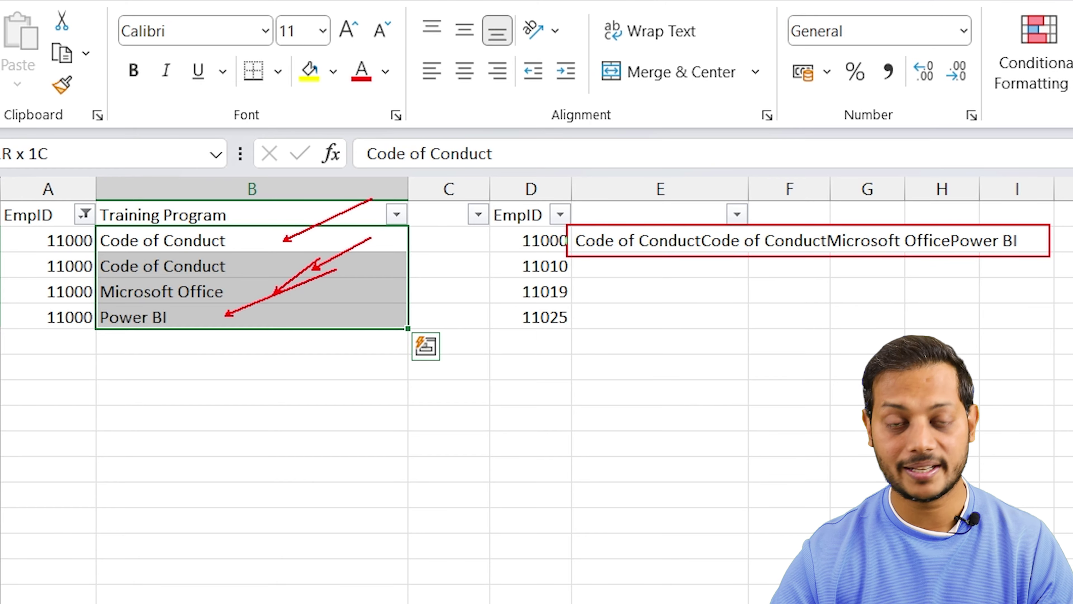
- Clear the table filter and fill the CONCAT joining formula from E2 down to the last EmpID
{"action": "left_click", "coordinate": [208, 211]}
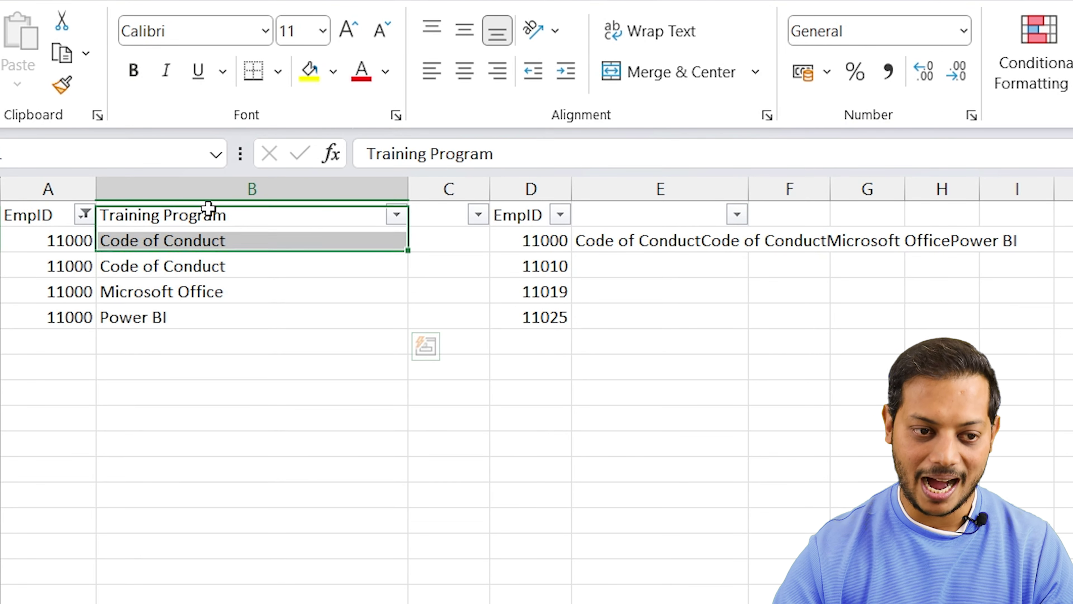
{"action": "key", "text": "ctrl+shift+l"}
{"action": "key", "text": "Right"}
{"action": "key", "text": "Right"}
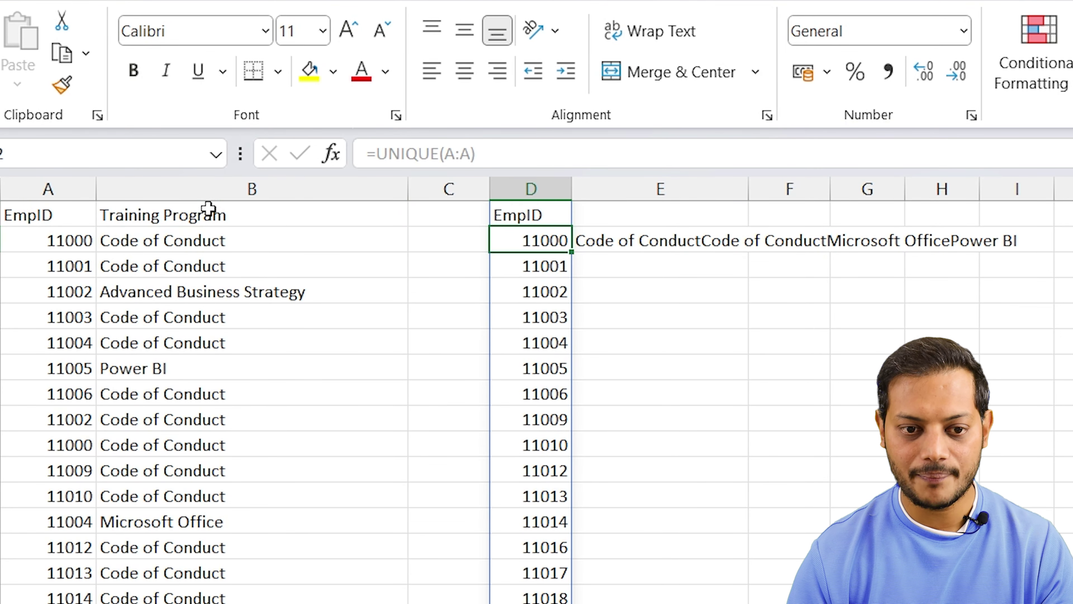
{"action": "key", "text": "ctrl+Down"}
{"action": "key", "text": "Right"}
{"action": "key", "text": "ctrl+shift+Up"}
{"action": "key", "text": "ctrl+d"}
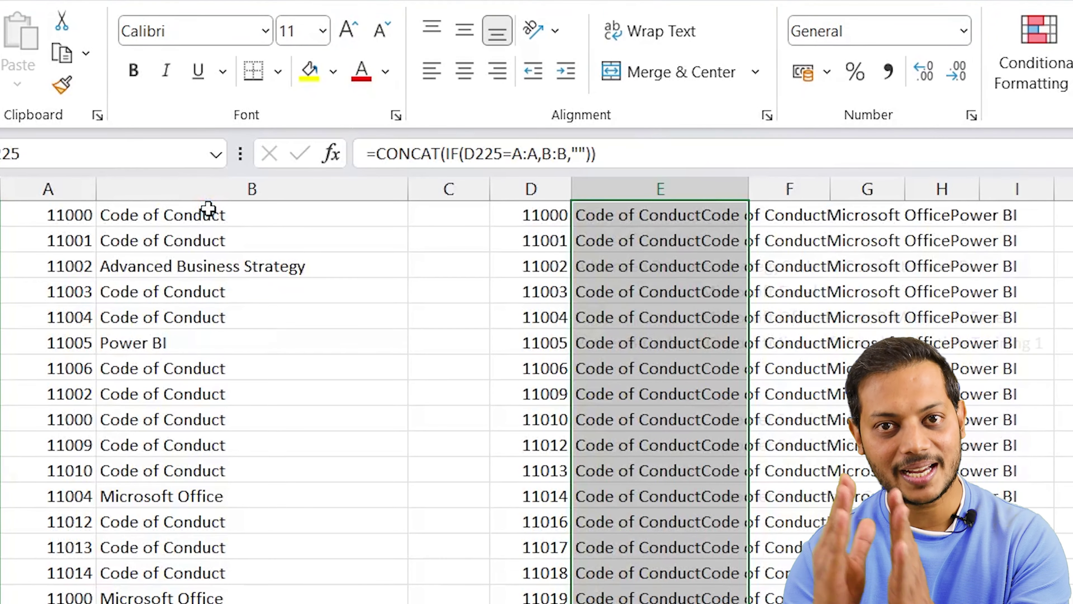
{"action": "key", "text": "ctrl+Up"}
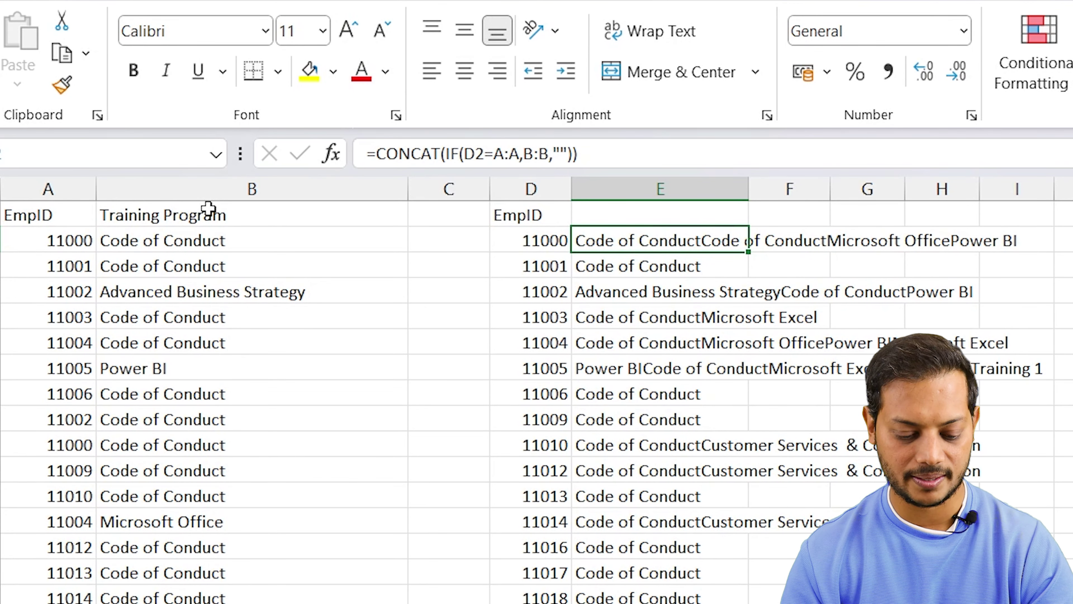
- Add &"," after B:B in E2's formula so each program is followed by a comma
{"action": "key", "text": "F2"}
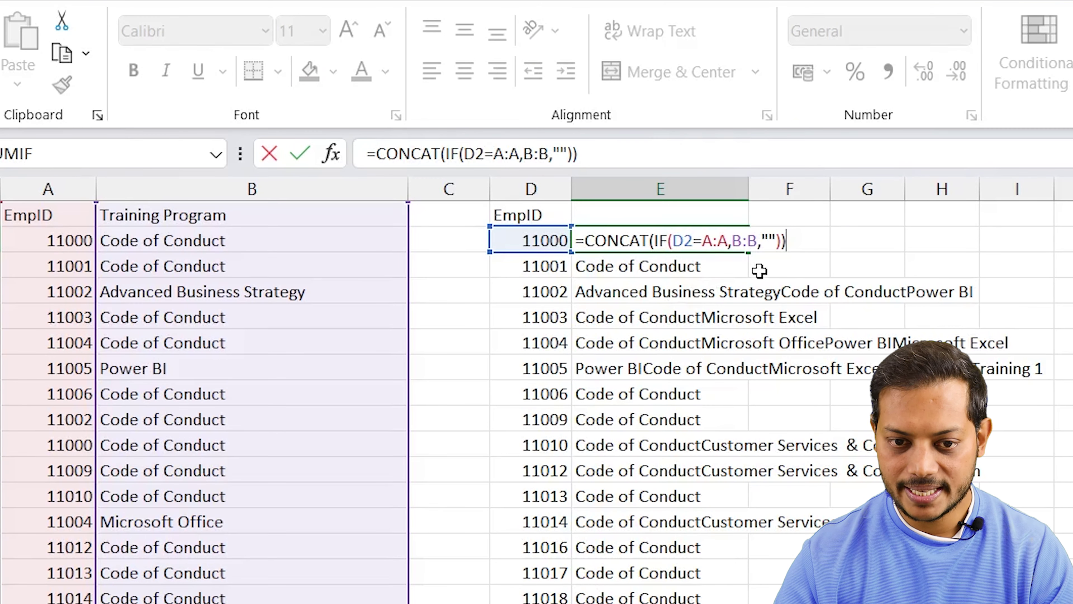
{"action": "left_click", "coordinate": [757, 242]}
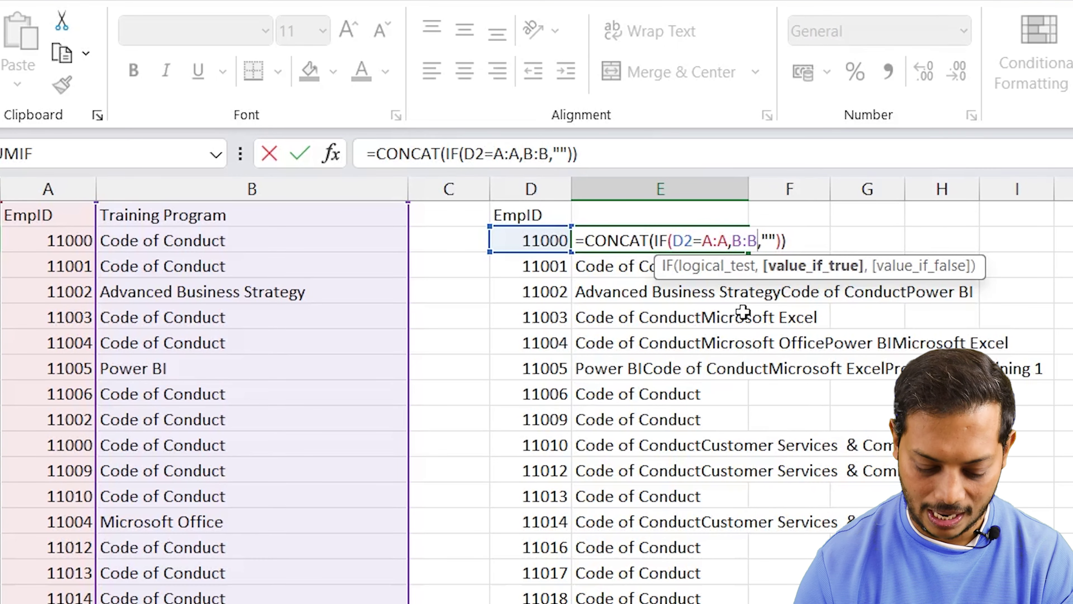
{"action": "type", "text": "&"}
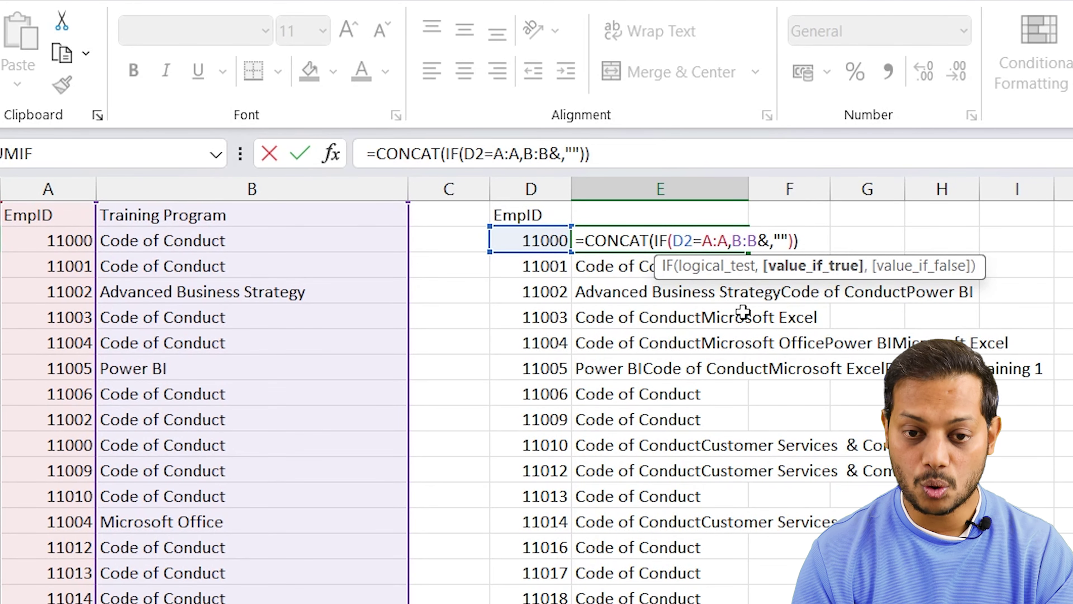
{"action": "type", "text": "\",\""}
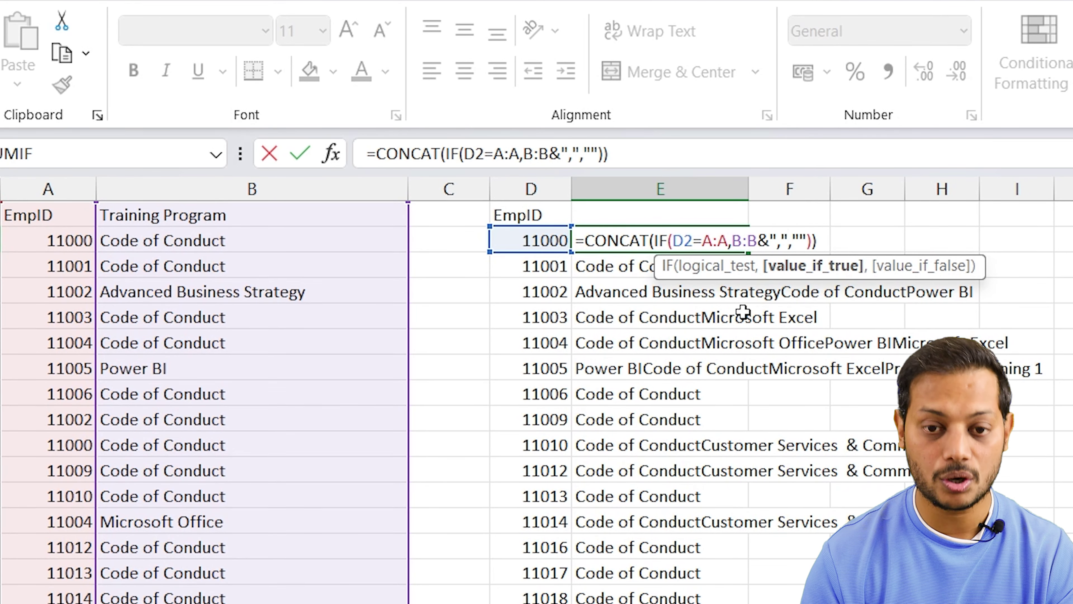
{"action": "key", "text": "Return"}
{"action": "type", "text": "\\"}
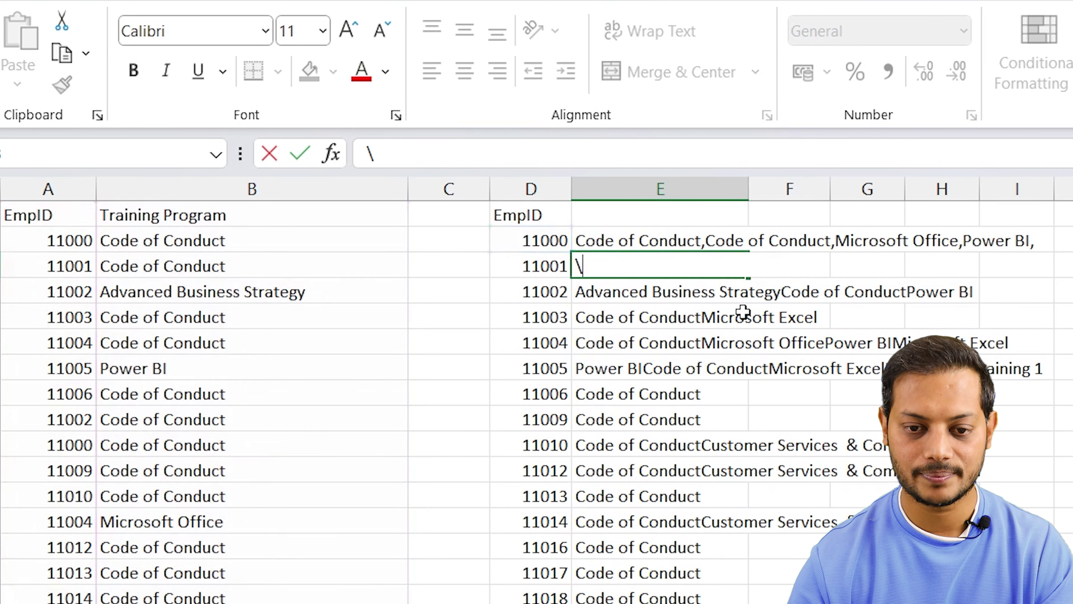
{"action": "key", "text": "Escape"}
{"action": "key", "text": "Up"}
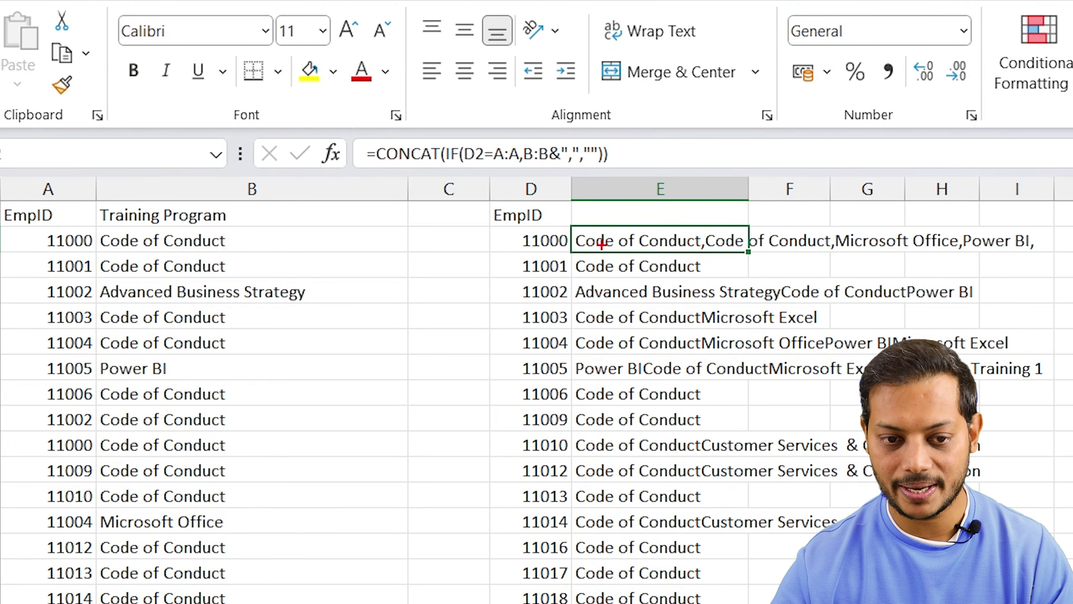
- Refill the comma-separated formula from E2 down to the last EmpID
{"action": "mouse_move", "coordinate": [572, 225]}
{"action": "left_mouse_down"}
{"action": "mouse_move", "coordinate": [691, 256]}
{"action": "mouse_move", "coordinate": [826, 261]}
{"action": "left_mouse_up"}
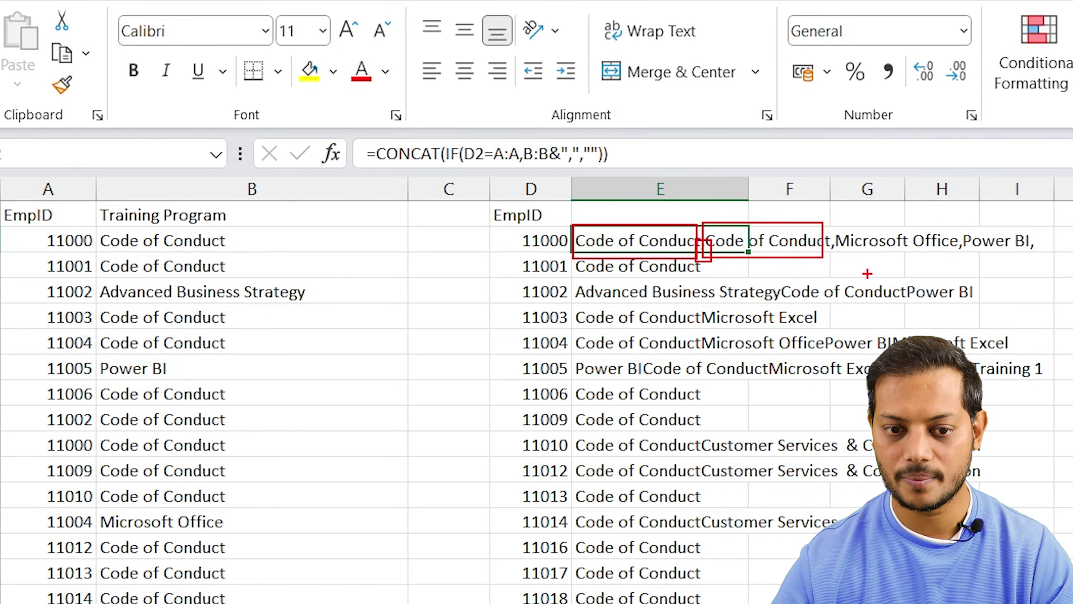
{"action": "key", "text": "Escape"}
{"action": "key", "text": "ctrl+shift+Down"}
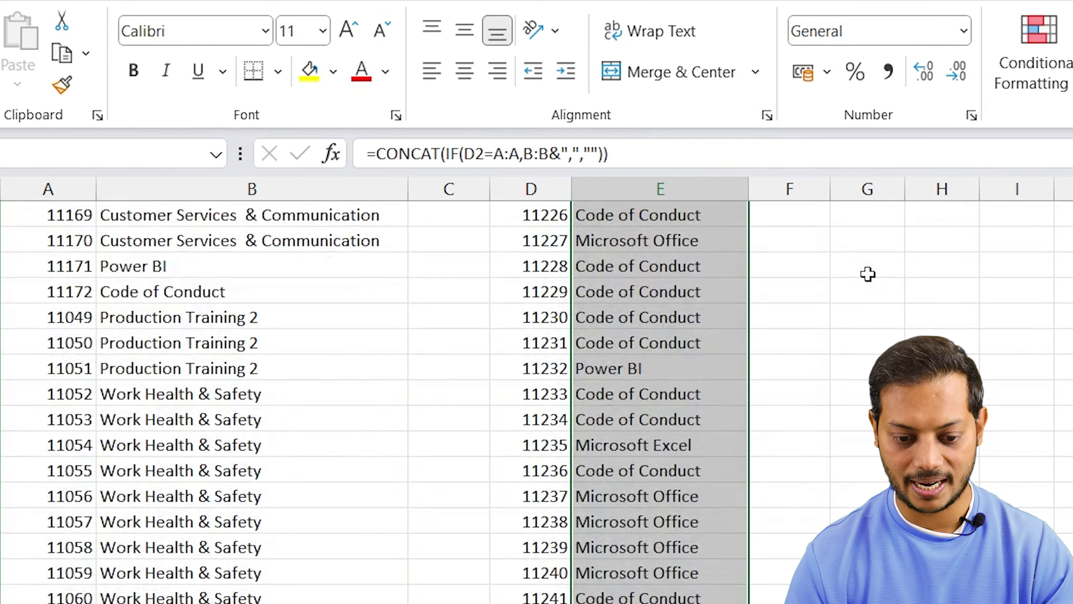
{"action": "key", "text": "ctrl+d"}
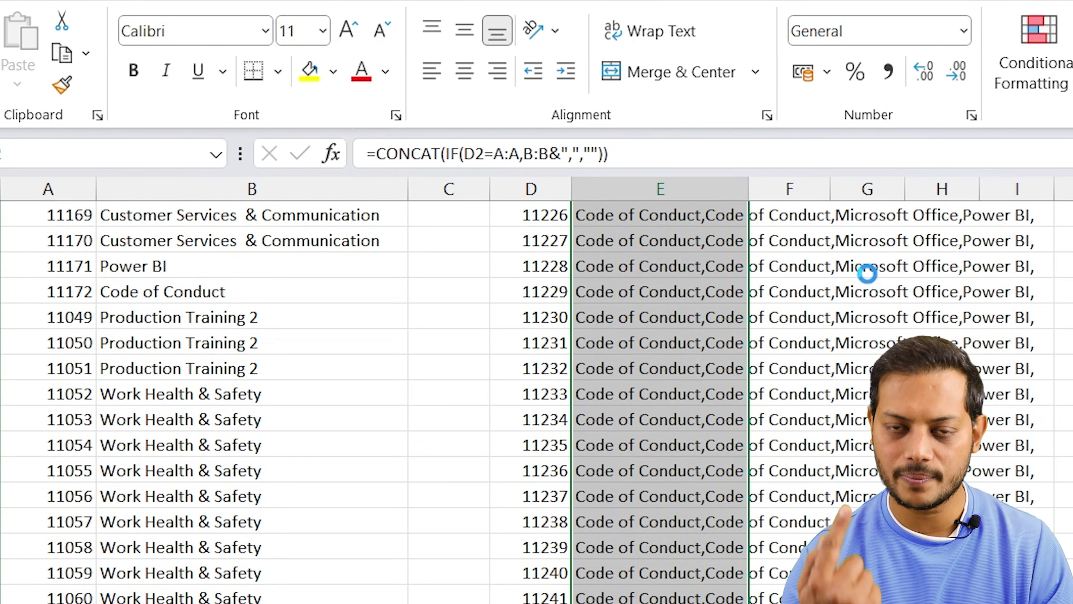
{"action": "key", "text": "ctrl+Up"}
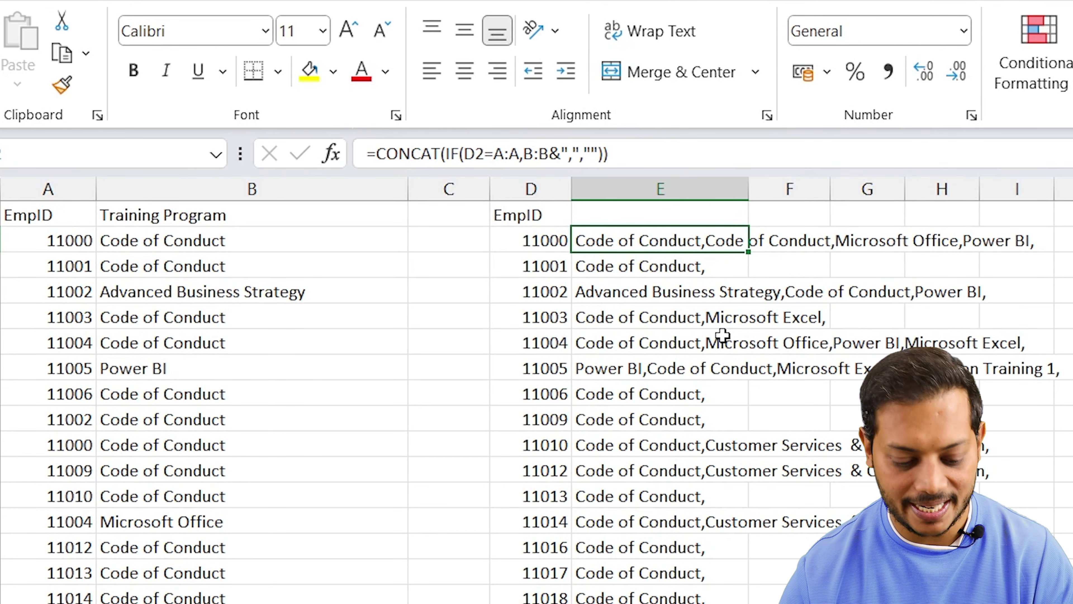
{"action": "key", "text": "F2"}
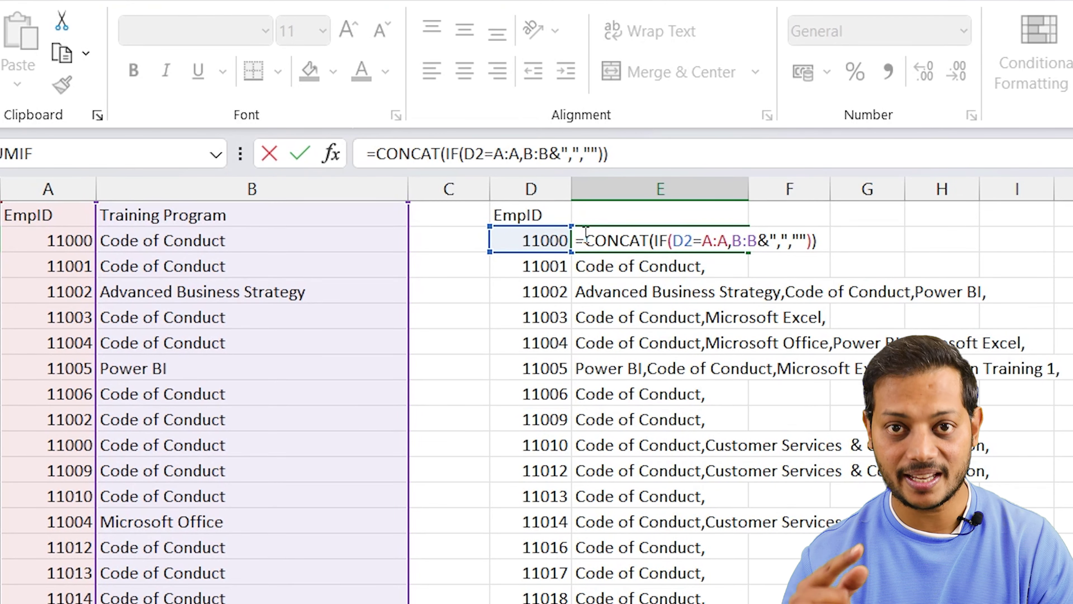
- Wrap E2's formula in TEXTSPLIT with "," as the column delimiter so 11000's programs spill across
{"action": "type", "text": "t"}
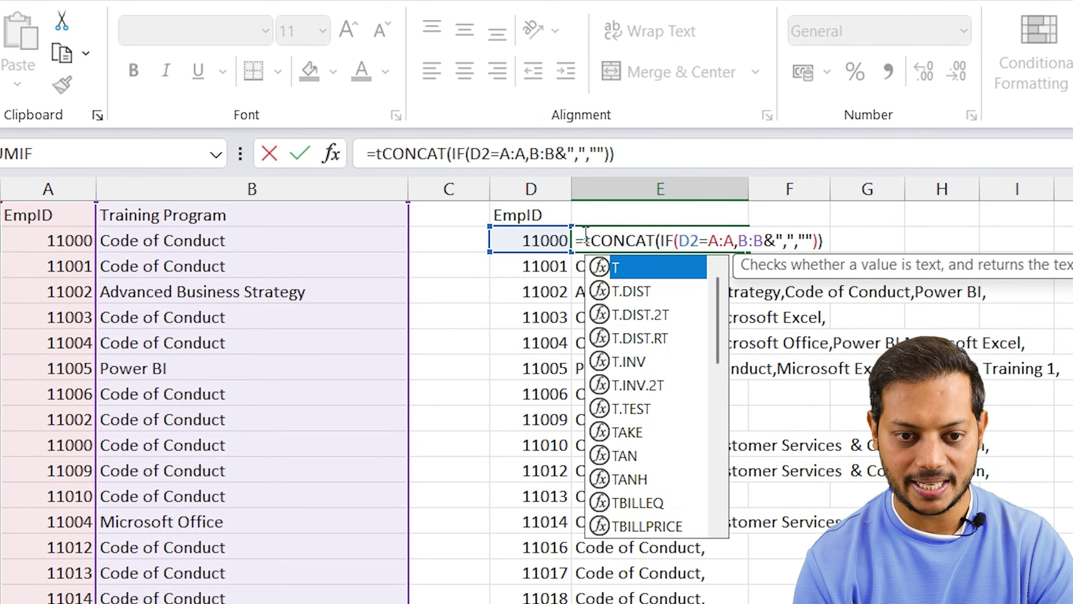
{"action": "type", "text": "extspl"}
{"action": "key", "text": "Tab"}
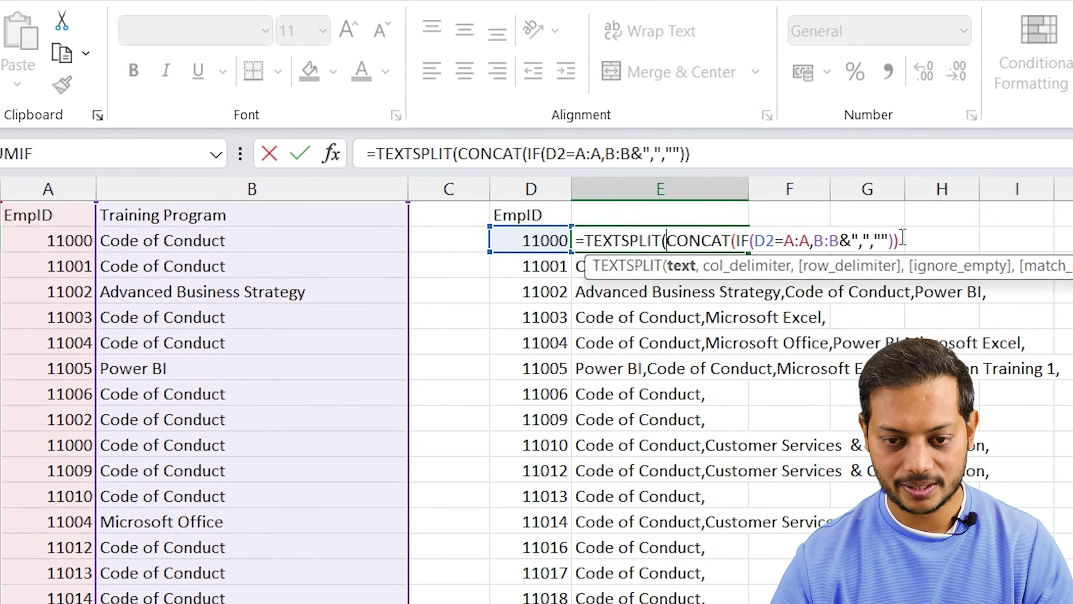
{"action": "type", "text": ","}
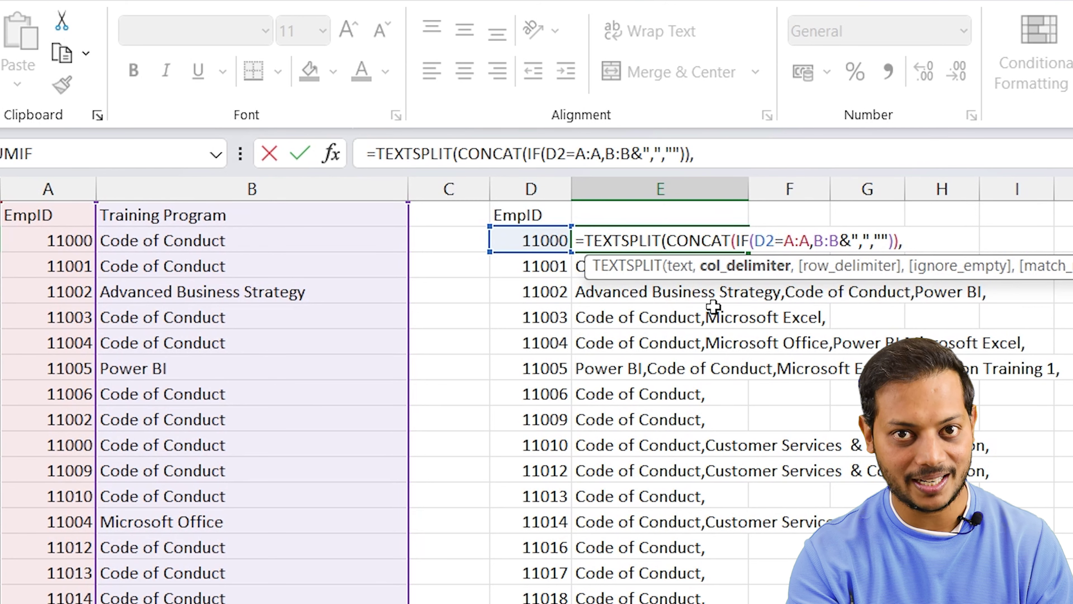
{"action": "type", "text": "\""}
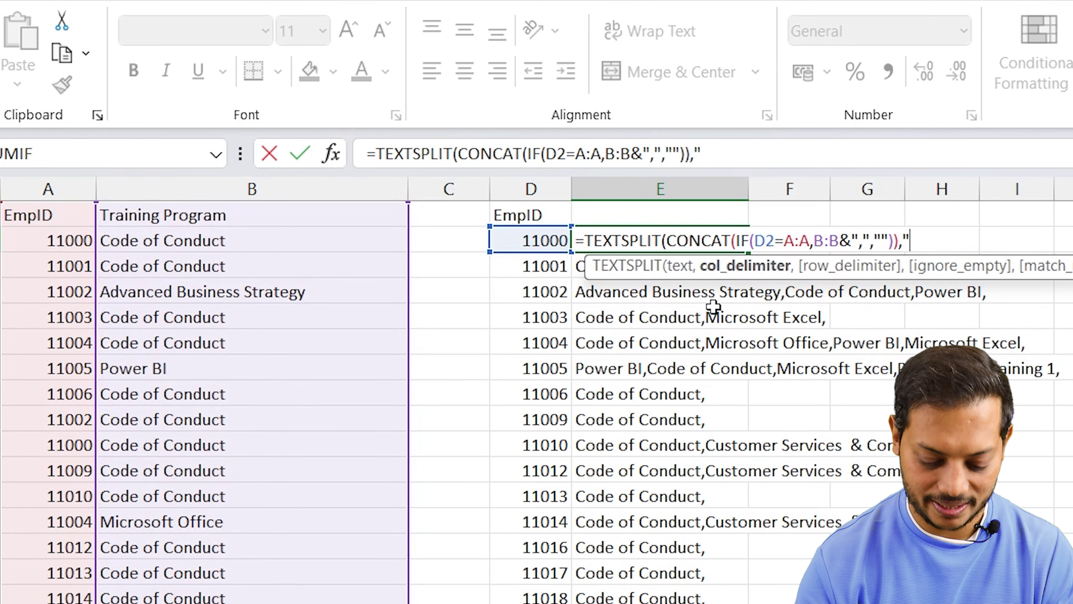
{"action": "type", "text": ",\""}
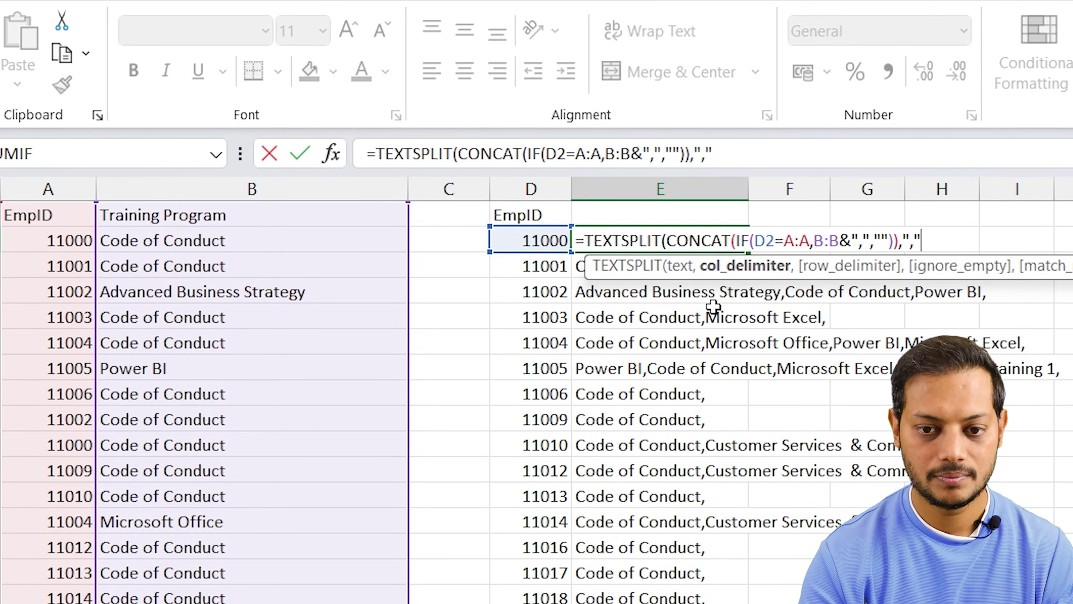
{"action": "type", "text": ")"}
{"action": "key", "text": "Return"}
{"action": "key", "text": "Up"}
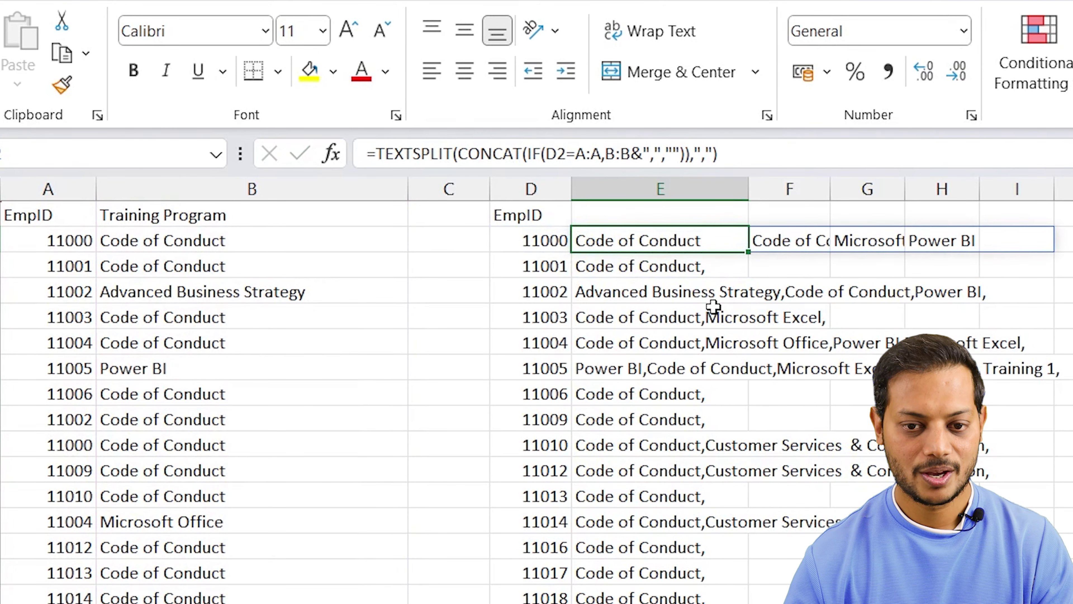
- Fill the TEXTSPLIT formula down column E and auto-fit columns E to H
{"action": "double_click", "coordinate": [752, 252]}
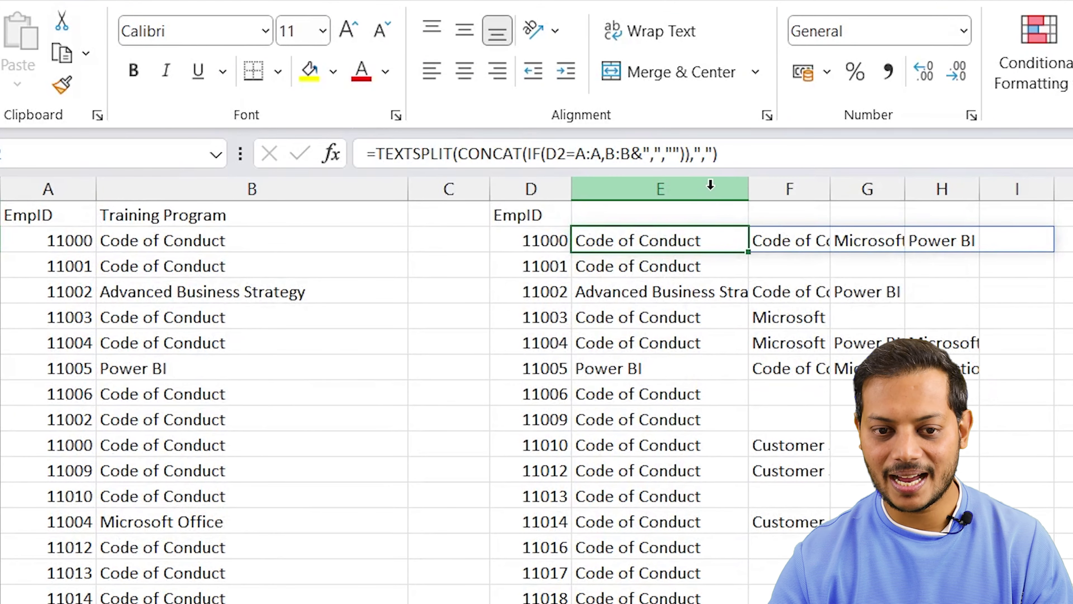
{"action": "left_click_drag", "start_coordinate": [711, 183], "coordinate": [946, 187]}
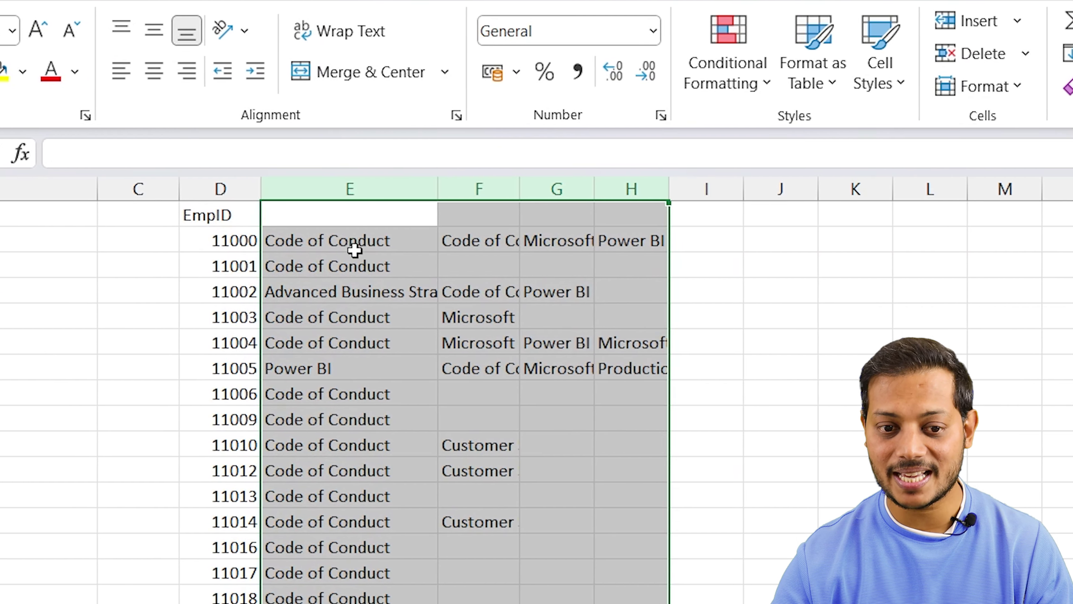
{"action": "left_click", "coordinate": [655, 241]}
{"action": "left_click_drag", "start_coordinate": [270, 185], "coordinate": [555, 193]}
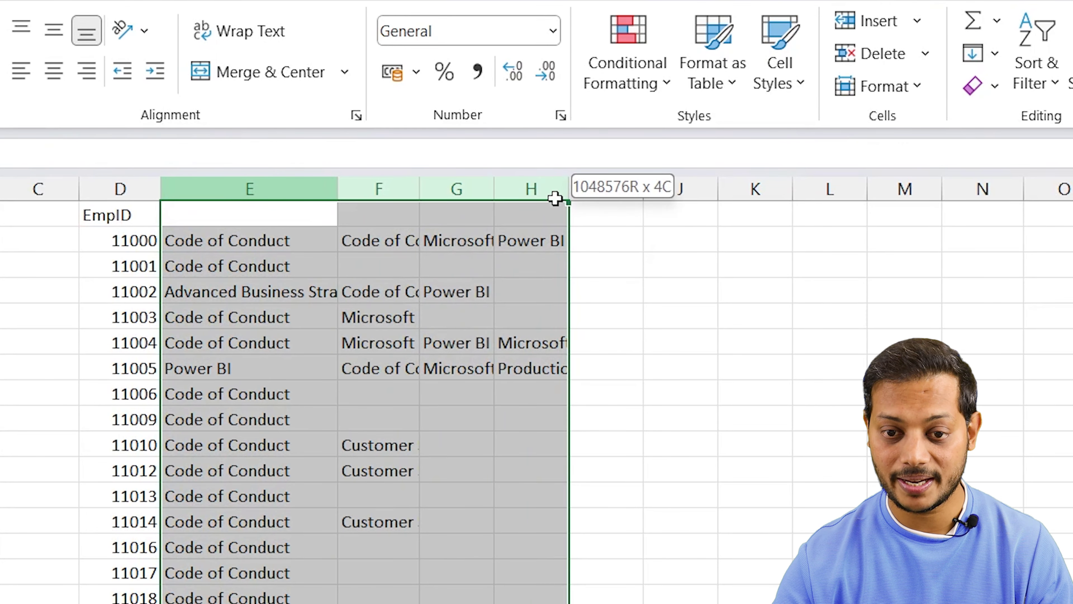
{"action": "key", "text": "alt+h"}
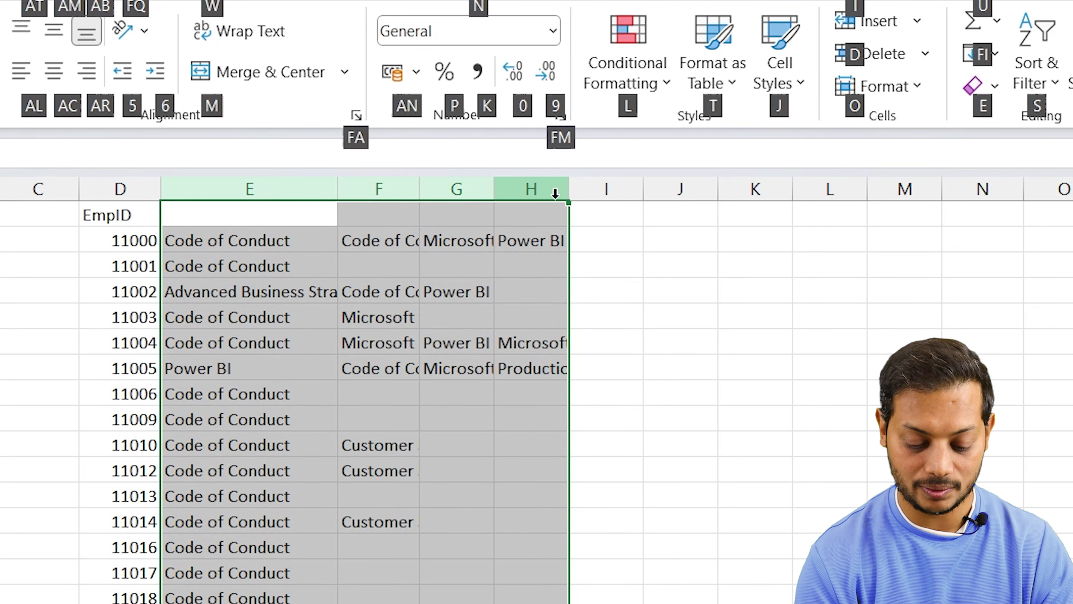
{"action": "key", "text": "o"}
{"action": "key", "text": "i"}
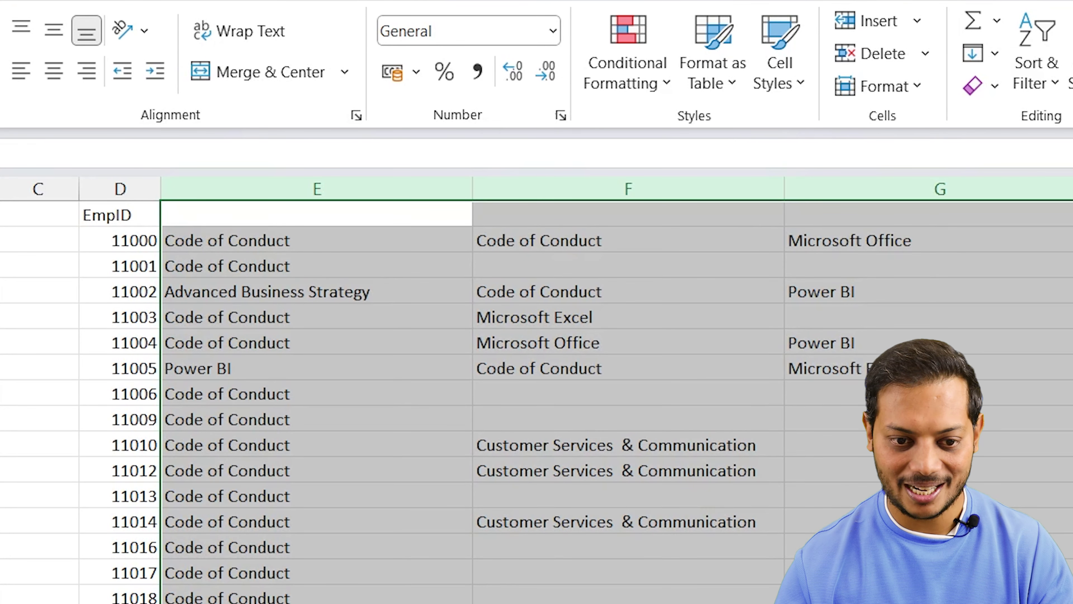
- Adjust the selection over the spilled program columns E to H
{"action": "left_click_drag", "start_coordinate": [92, 354], "coordinate": [155, 379]}
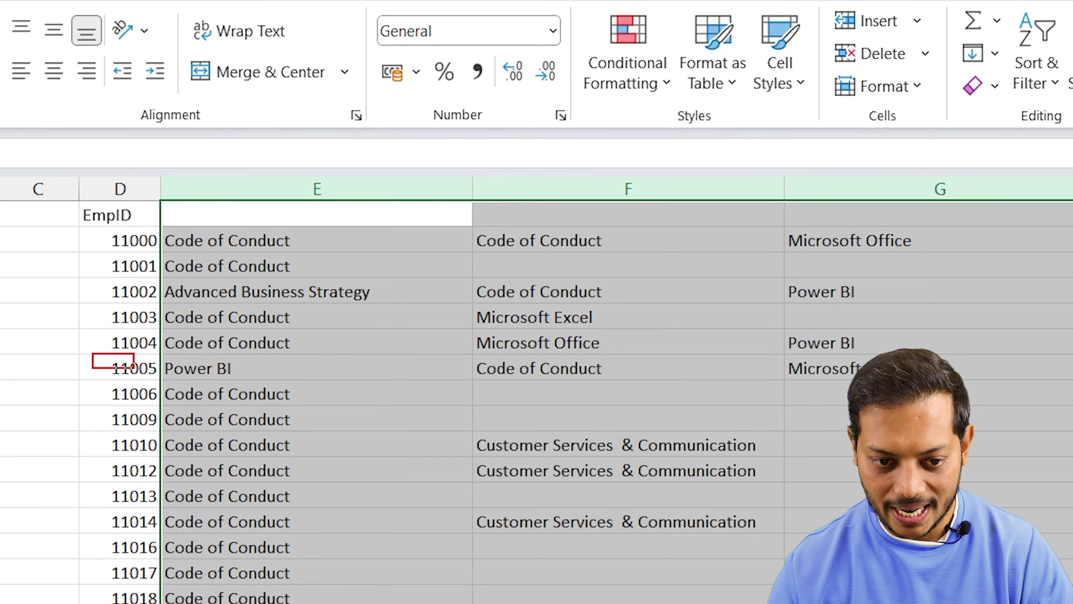
{"action": "left_click_drag", "start_coordinate": [249, 366], "coordinate": [312, 334]}
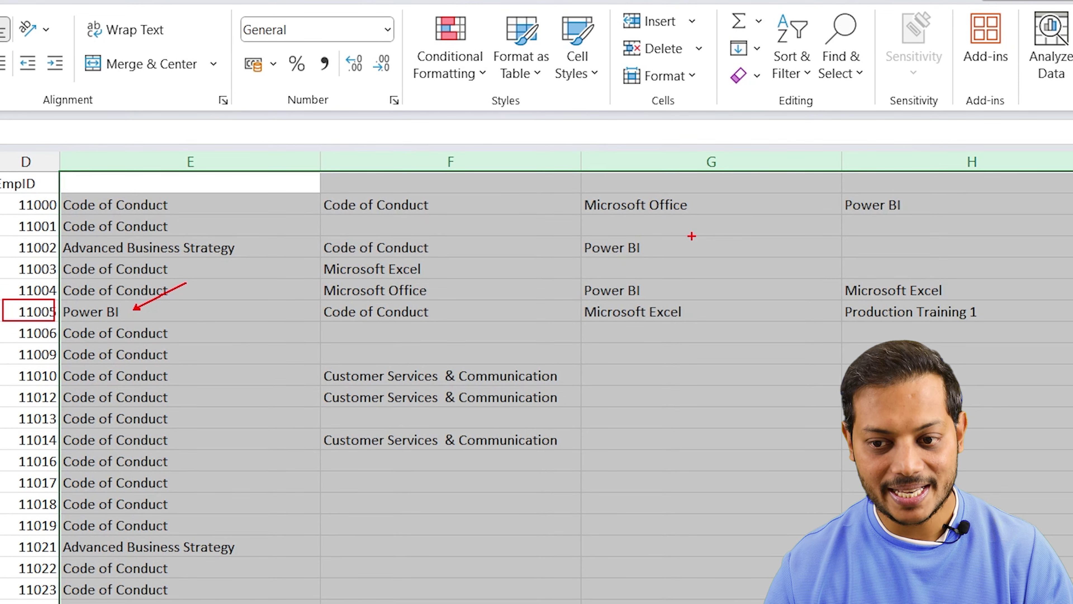
{"action": "left_click_drag", "start_coordinate": [769, 192], "coordinate": [675, 245]}
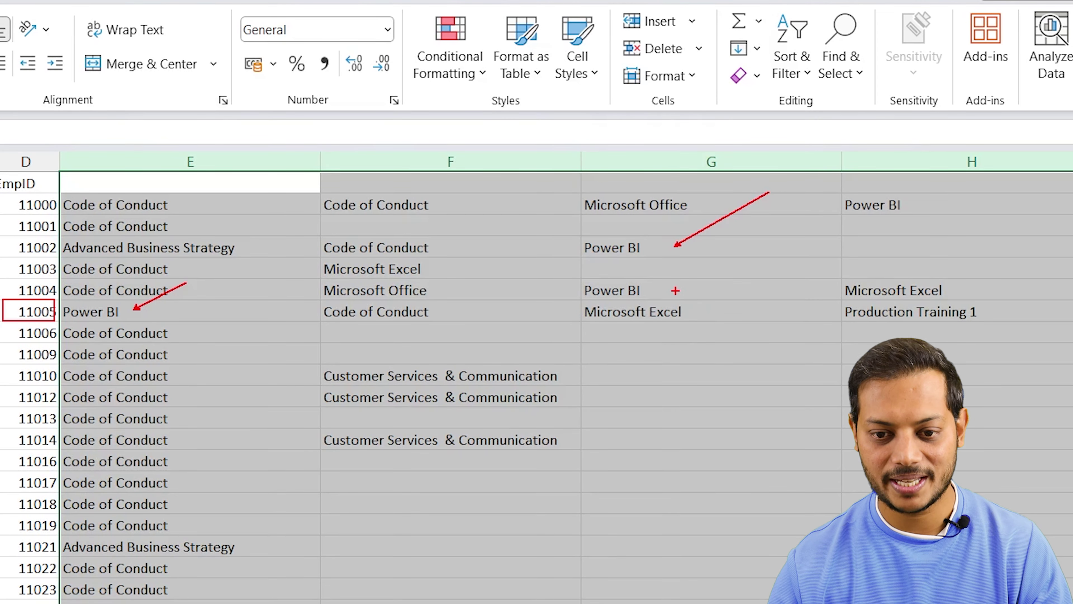
{"action": "left_click_drag", "start_coordinate": [676, 290], "coordinate": [747, 249]}
{"action": "key", "text": "Escape"}
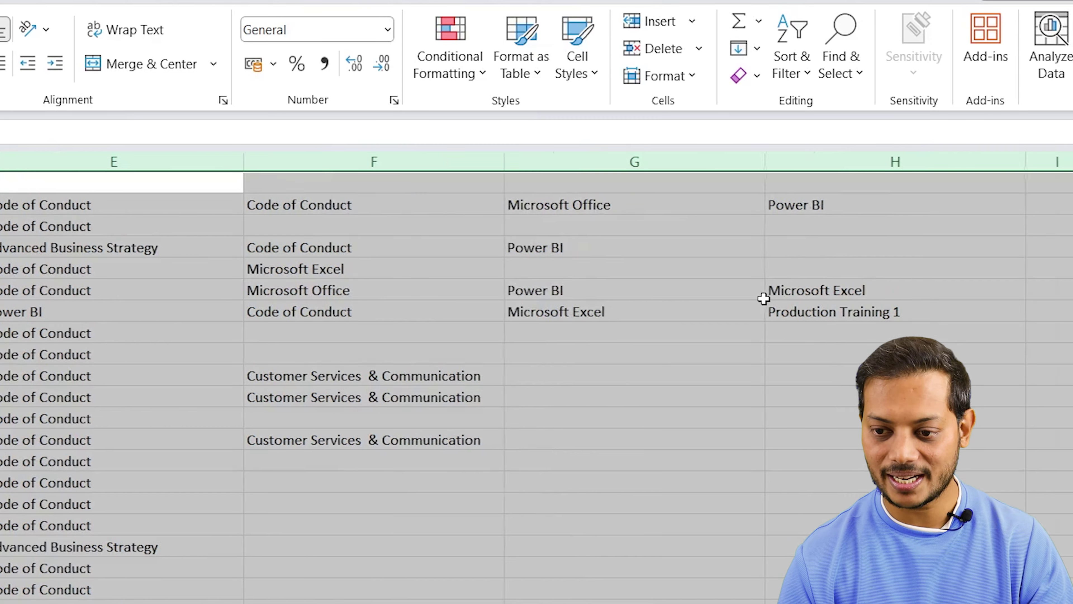
- Create a new formula-based conditional formatting rule: =IF(E2="Power BI",TRUE,FALSE)
{"action": "left_click", "coordinate": [819, 81]}
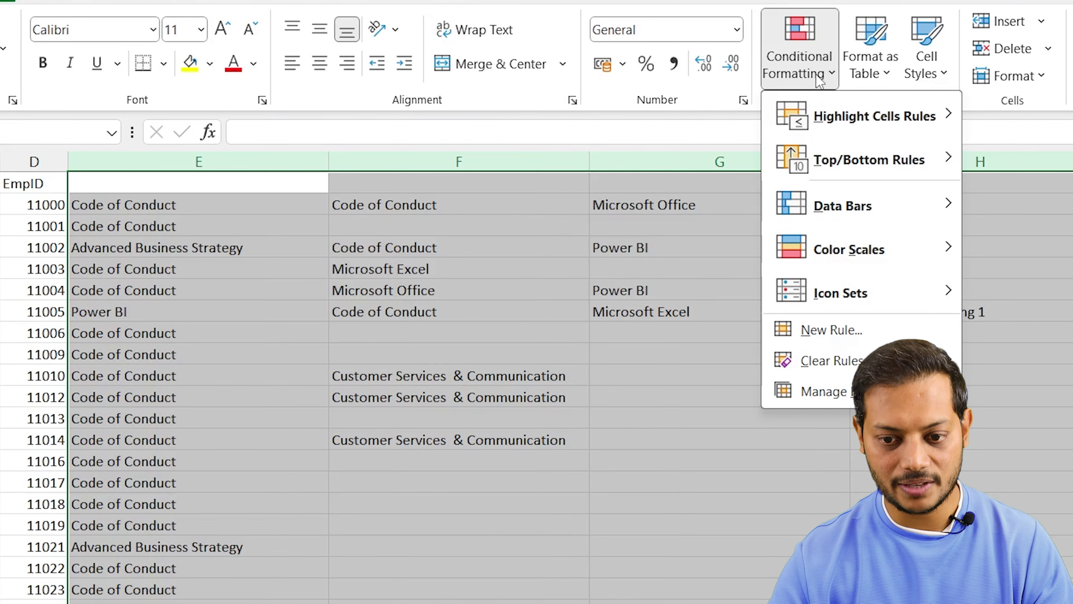
{"action": "left_click", "coordinate": [851, 335]}
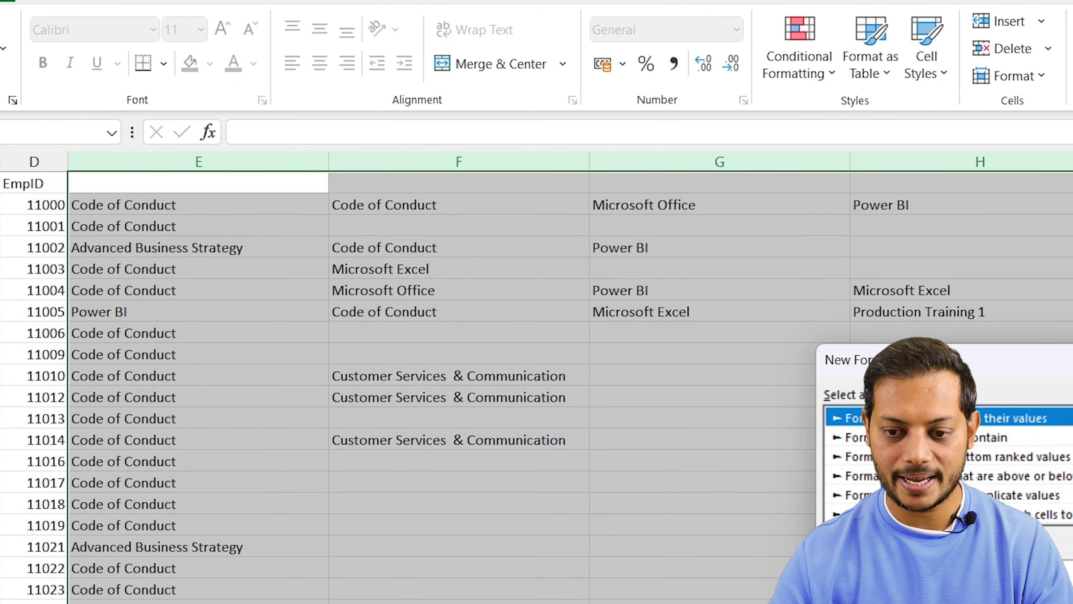
{"action": "left_click_drag", "start_coordinate": [853, 360], "coordinate": [317, 186]}
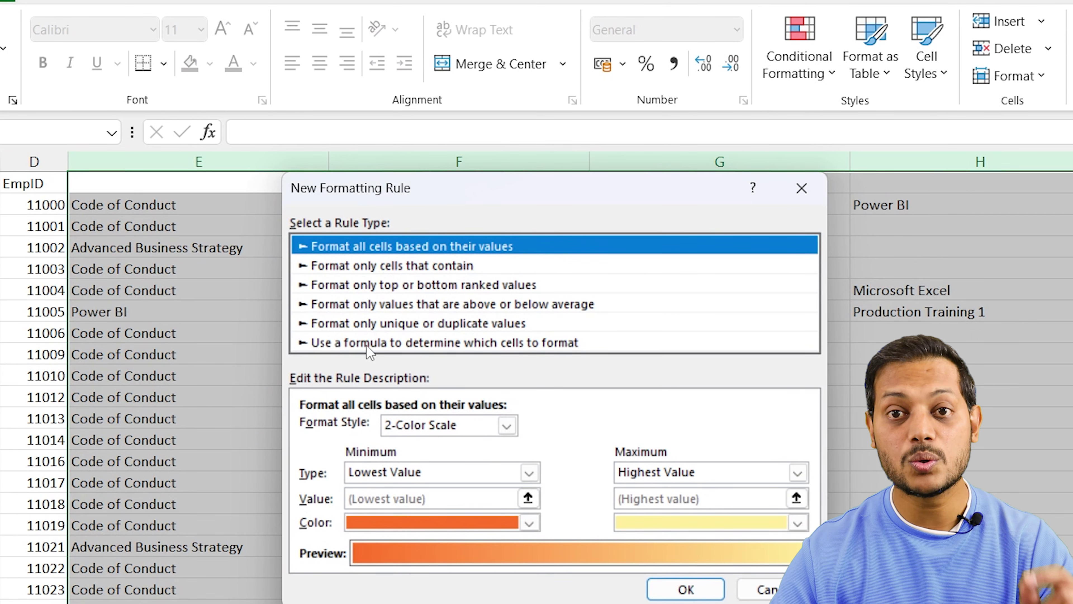
{"action": "left_click", "coordinate": [384, 348]}
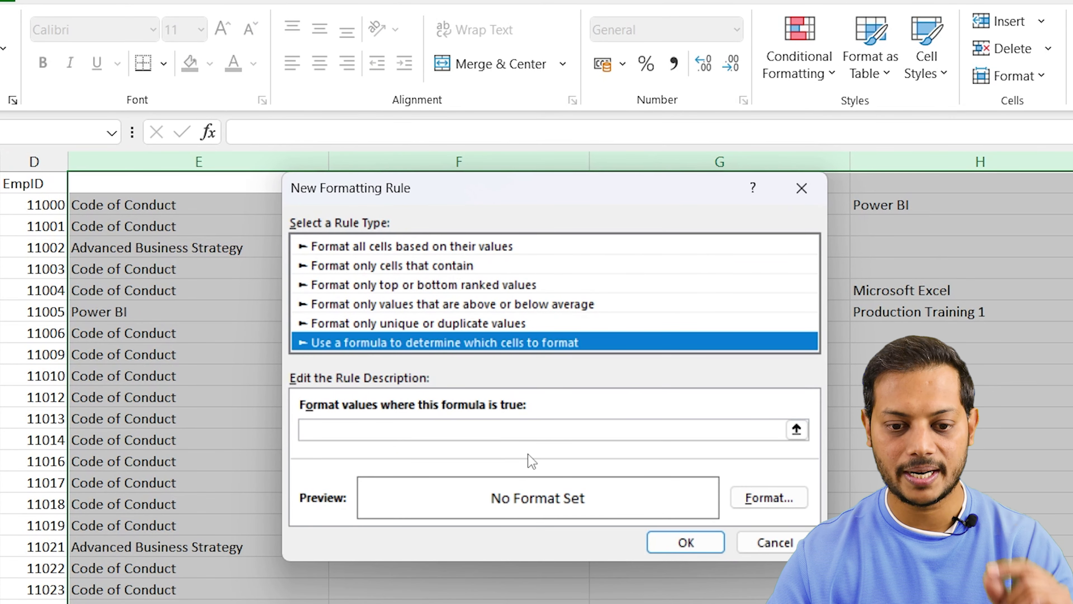
{"action": "left_click", "coordinate": [507, 429]}
{"action": "type", "text": "="}
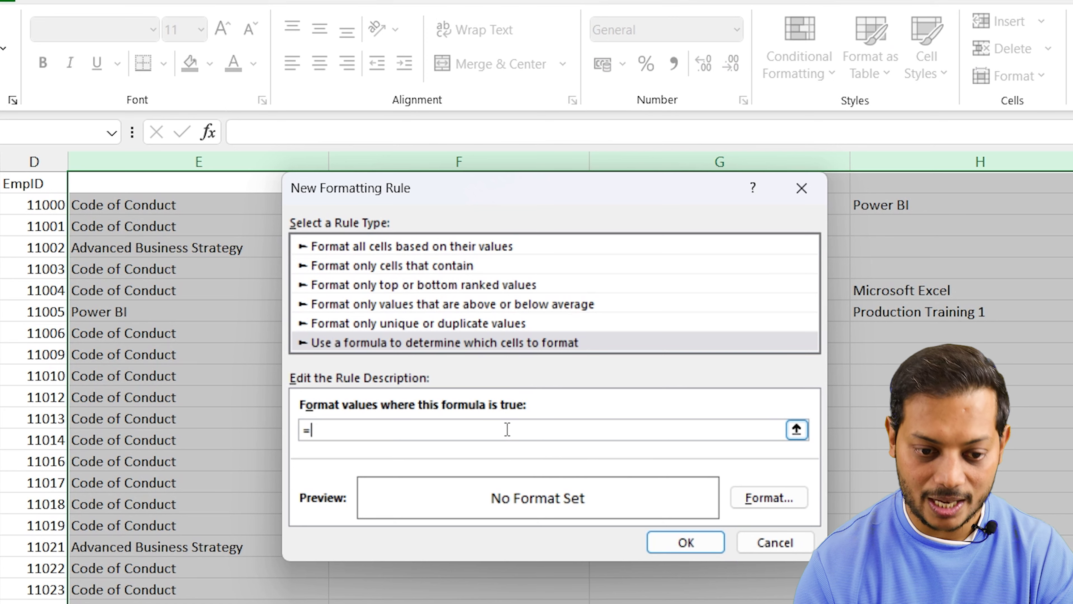
{"action": "type", "text": "if("}
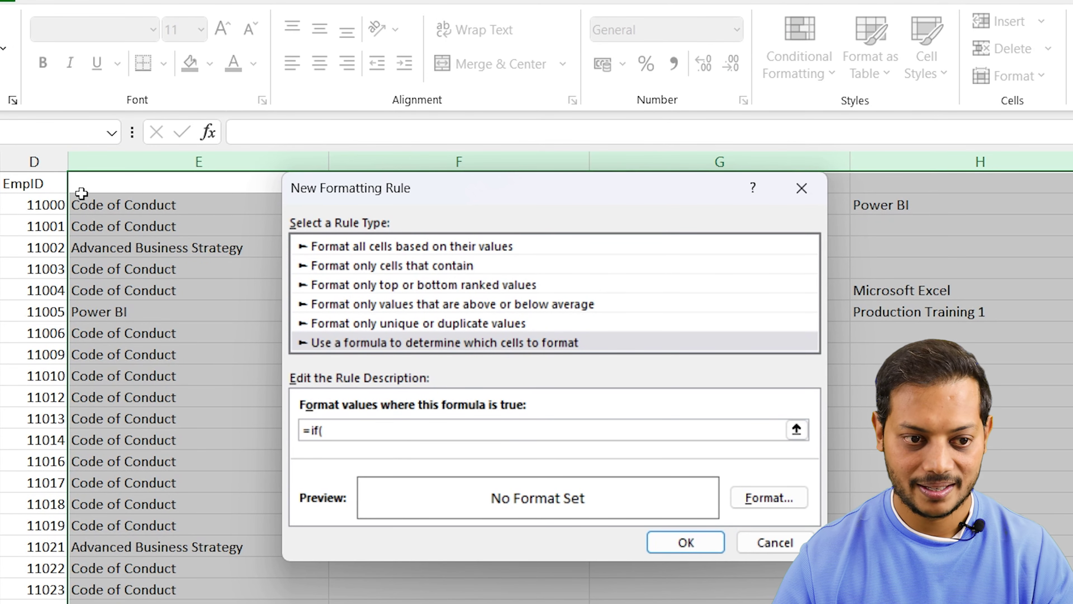
{"action": "left_click", "coordinate": [145, 207]}
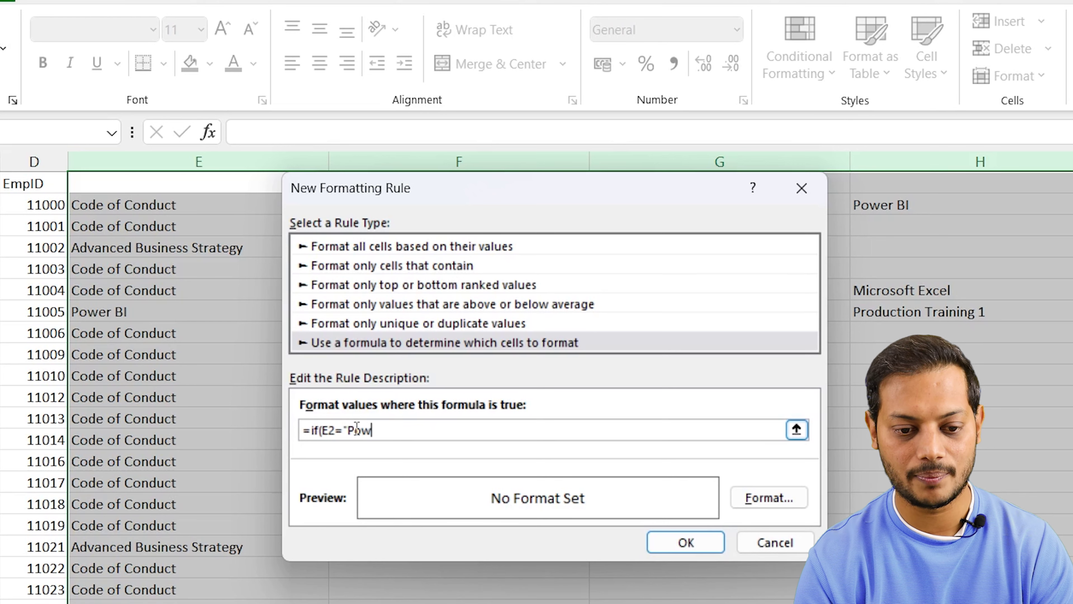
{"action": "type", "text": "er BI\","}
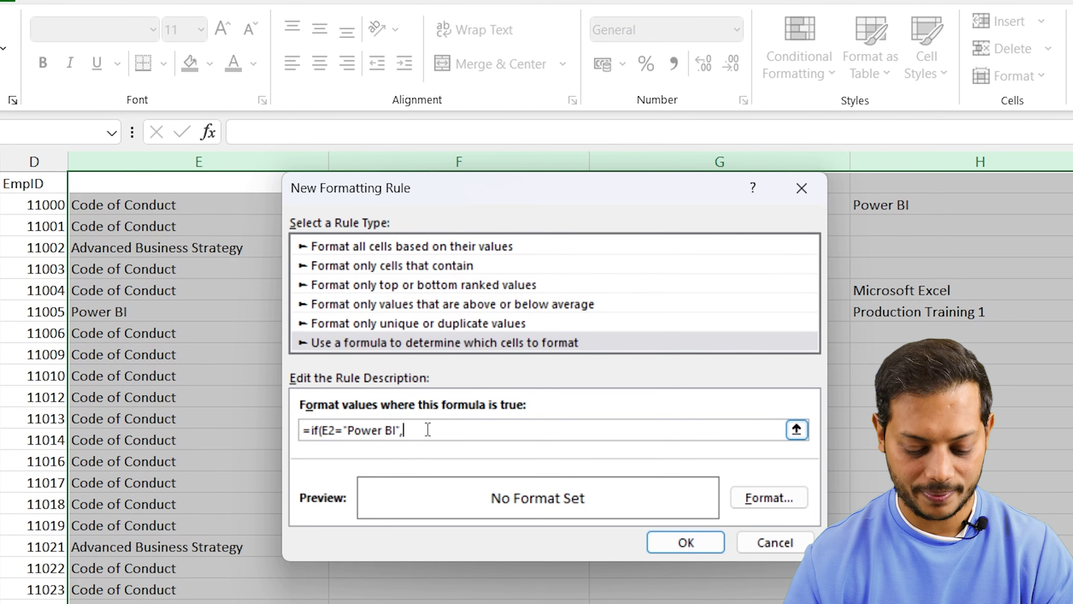
{"action": "type", "text": "True"}
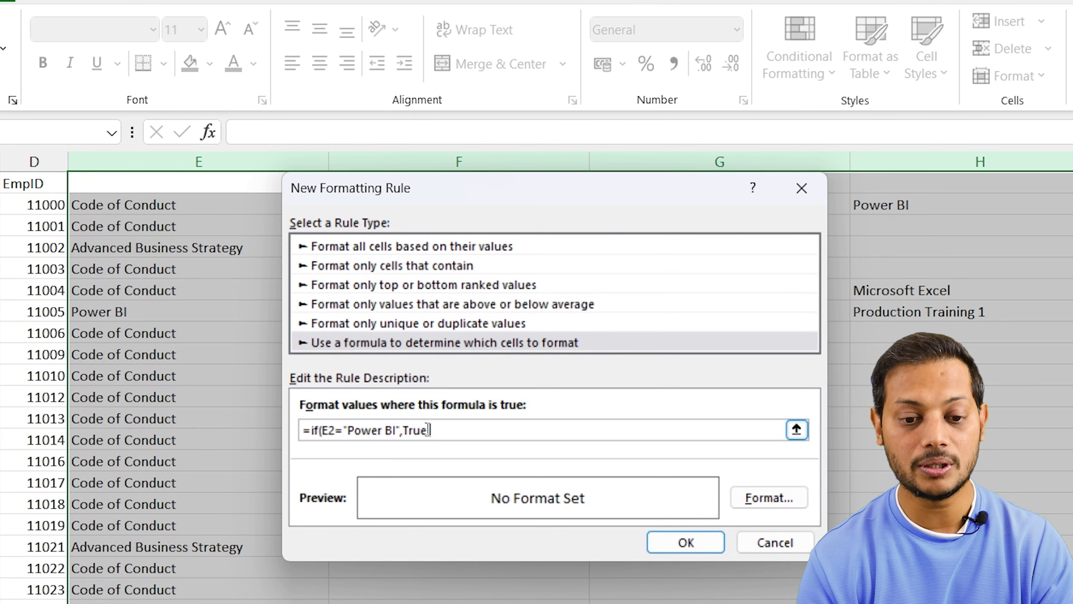
{"action": "type", "text": ",False"}
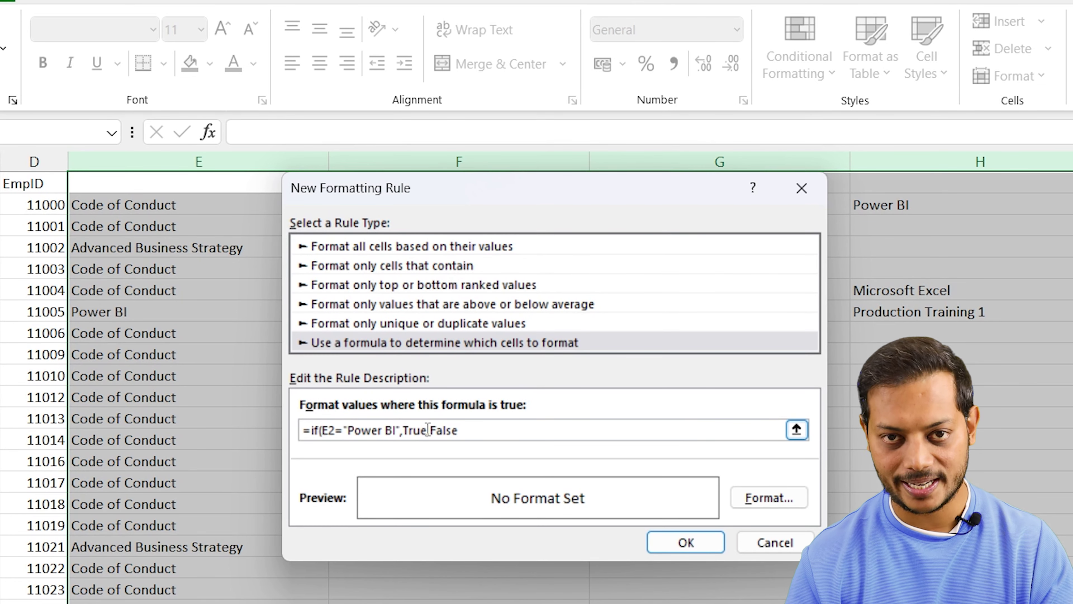
{"action": "type", "text": ")"}
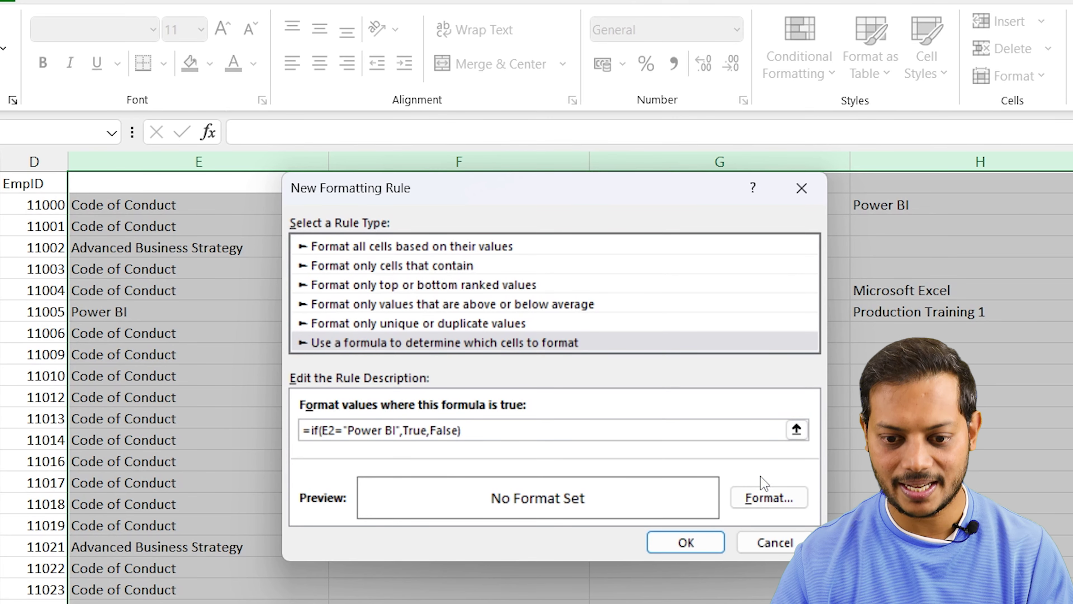
- Give the Power BI rule a red fill and apply it to the program columns
{"action": "left_click", "coordinate": [752, 504]}
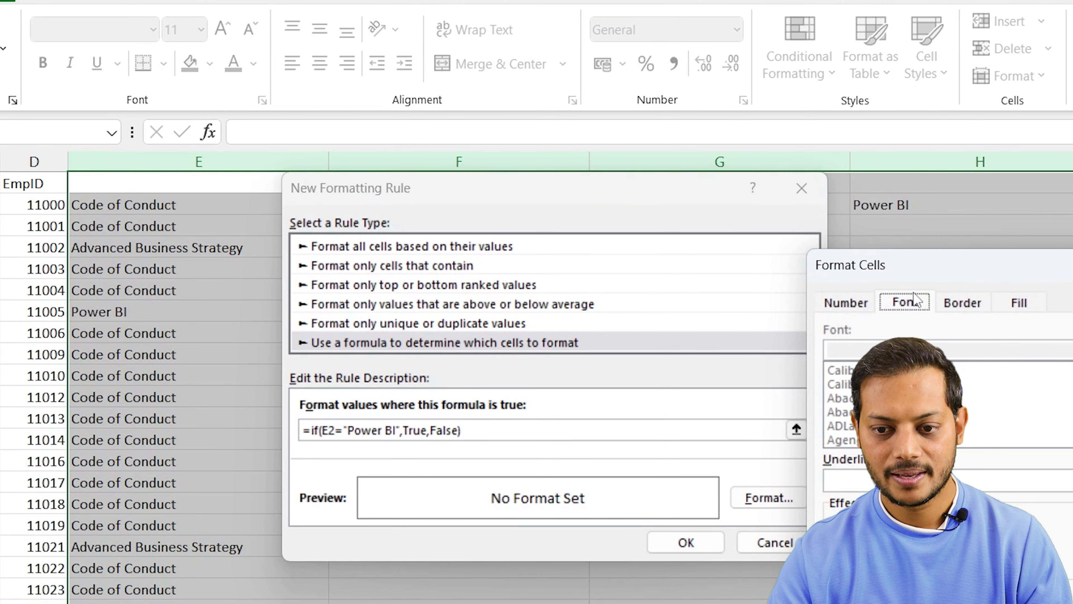
{"action": "left_click_drag", "start_coordinate": [905, 275], "coordinate": [328, 174]}
{"action": "left_click", "coordinate": [456, 206]}
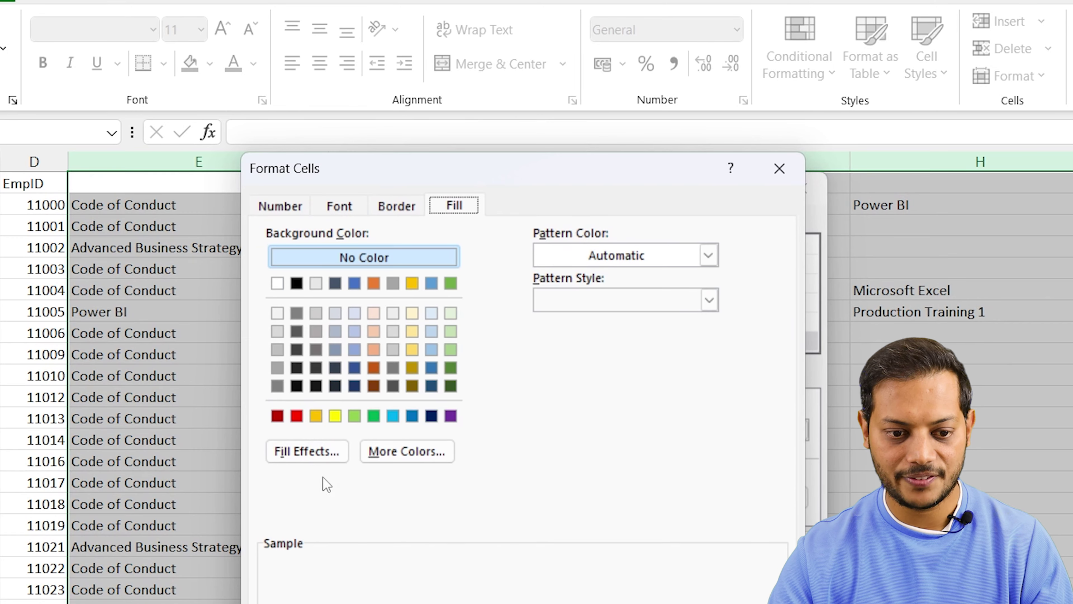
{"action": "left_click", "coordinate": [297, 416]}
{"action": "key", "text": "Escape"}
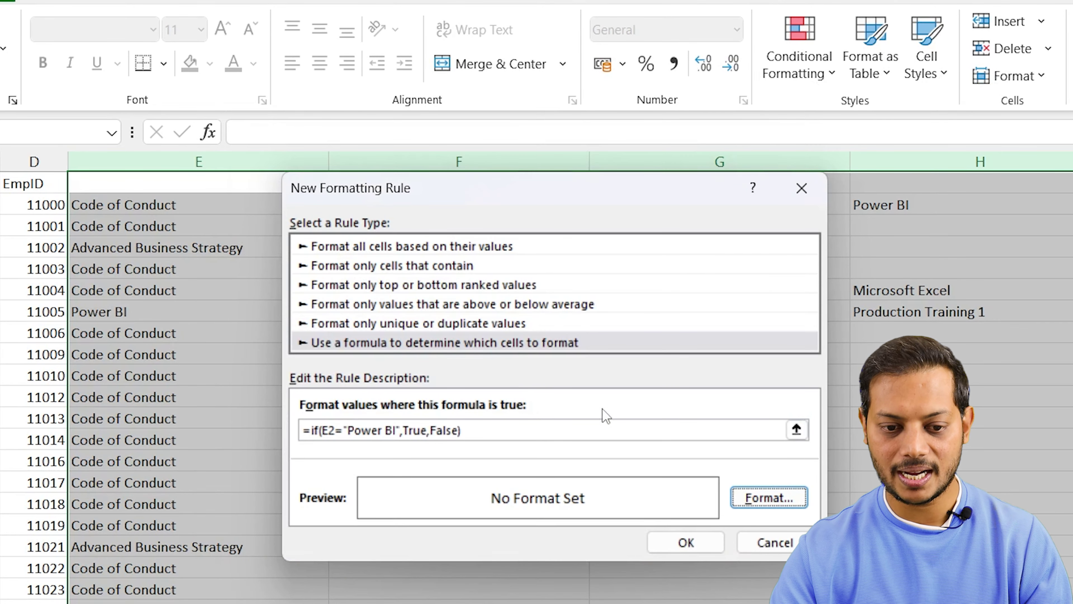
{"action": "left_click", "coordinate": [685, 542]}
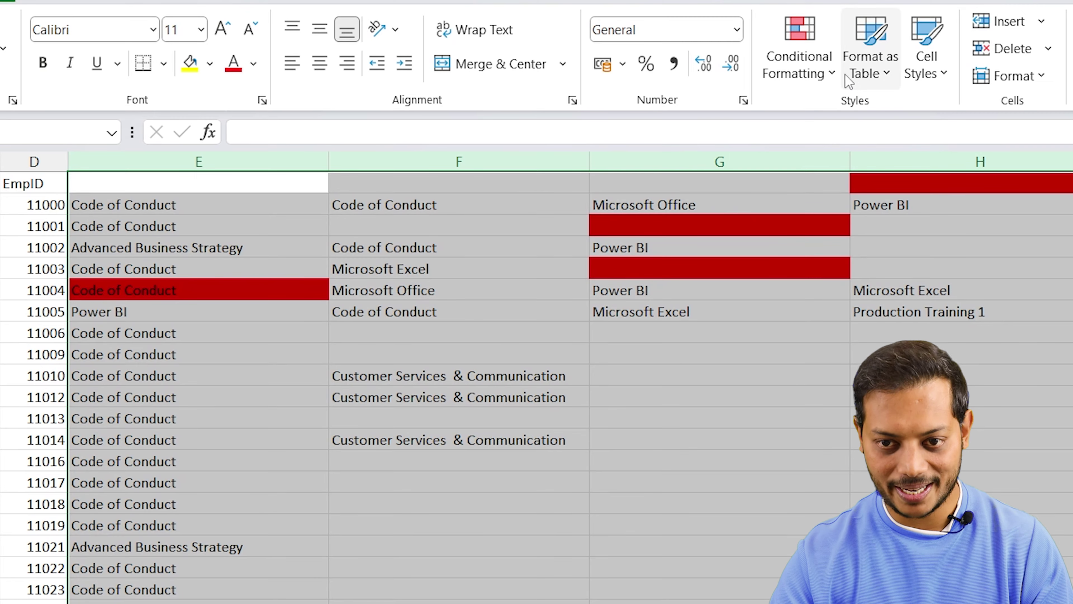
- Edit the Power BI rule in Manage Rules to reference E1 instead of E2, then apply it
{"action": "left_click", "coordinate": [799, 59]}
{"action": "left_click", "coordinate": [823, 393]}
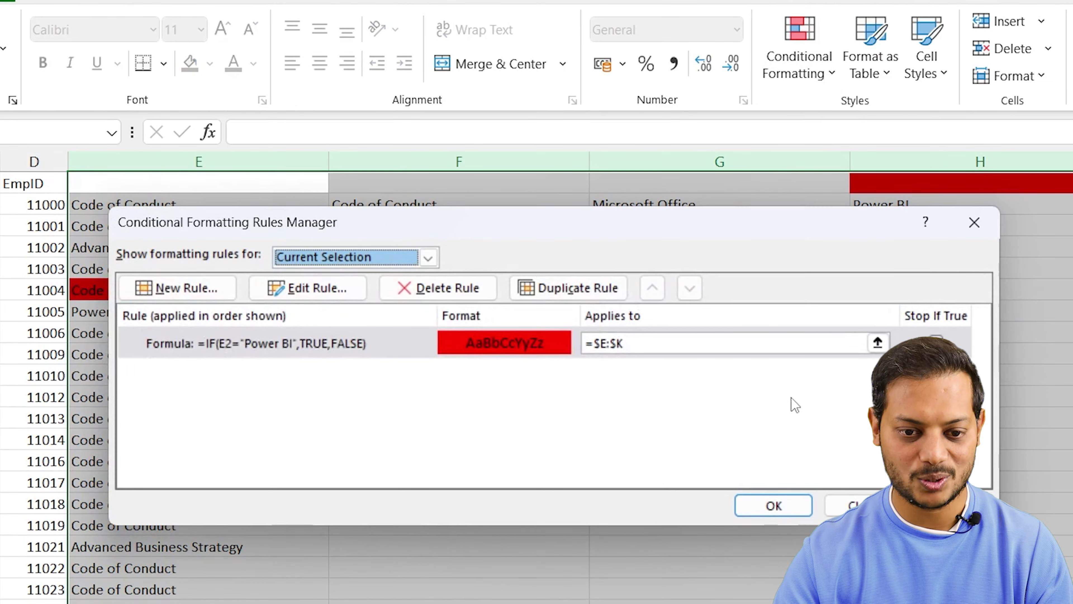
{"action": "double_click", "coordinate": [337, 345]}
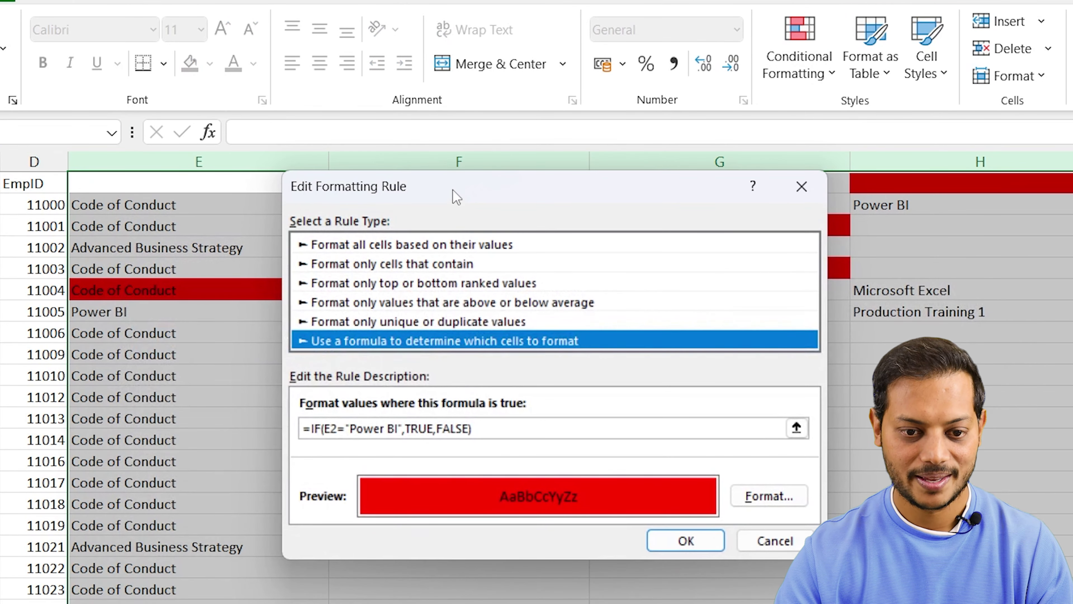
{"action": "left_click", "coordinate": [338, 428]}
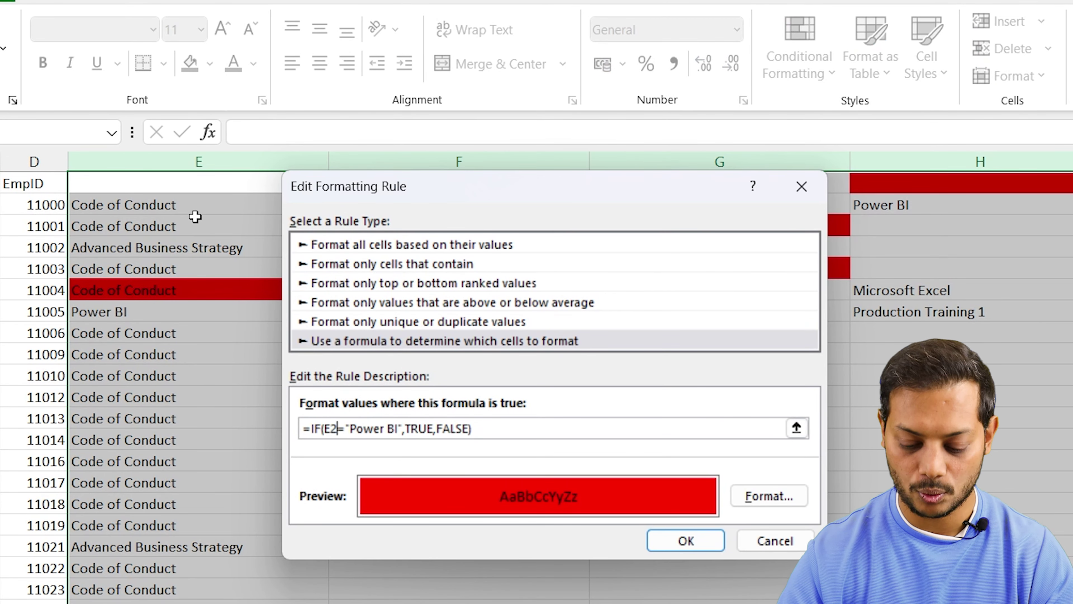
{"action": "key", "text": "BackSpace"}
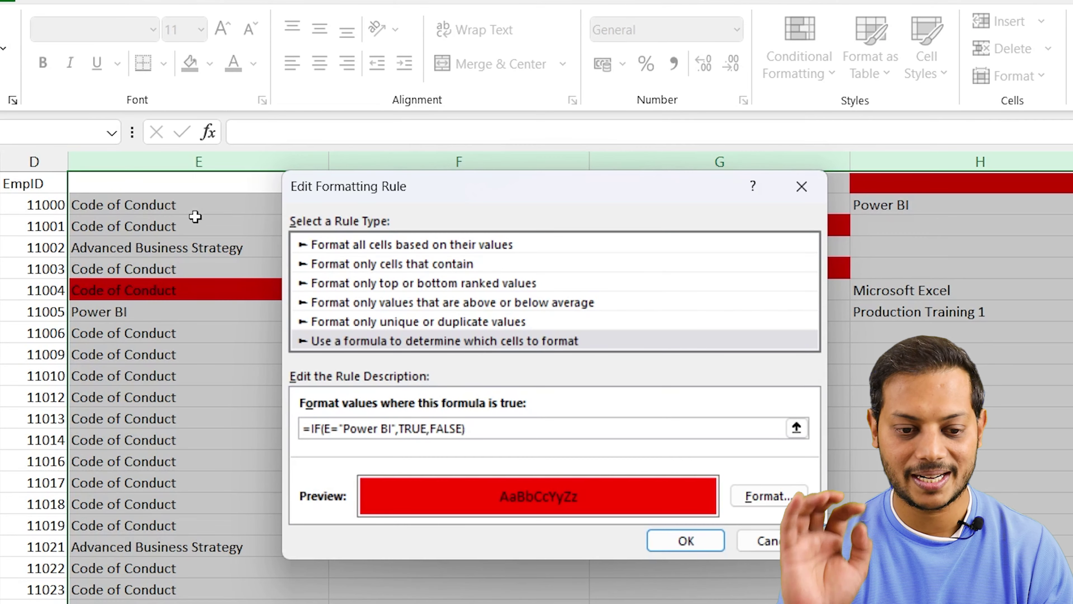
{"action": "type", "text": "1"}
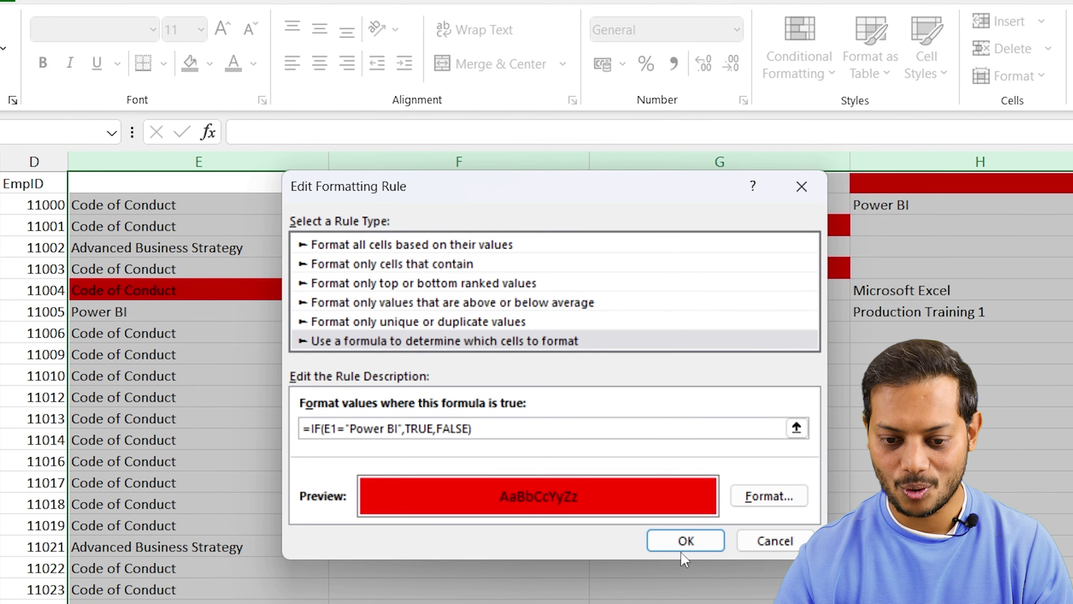
{"action": "left_click", "coordinate": [684, 545]}
{"action": "left_click", "coordinate": [767, 505]}
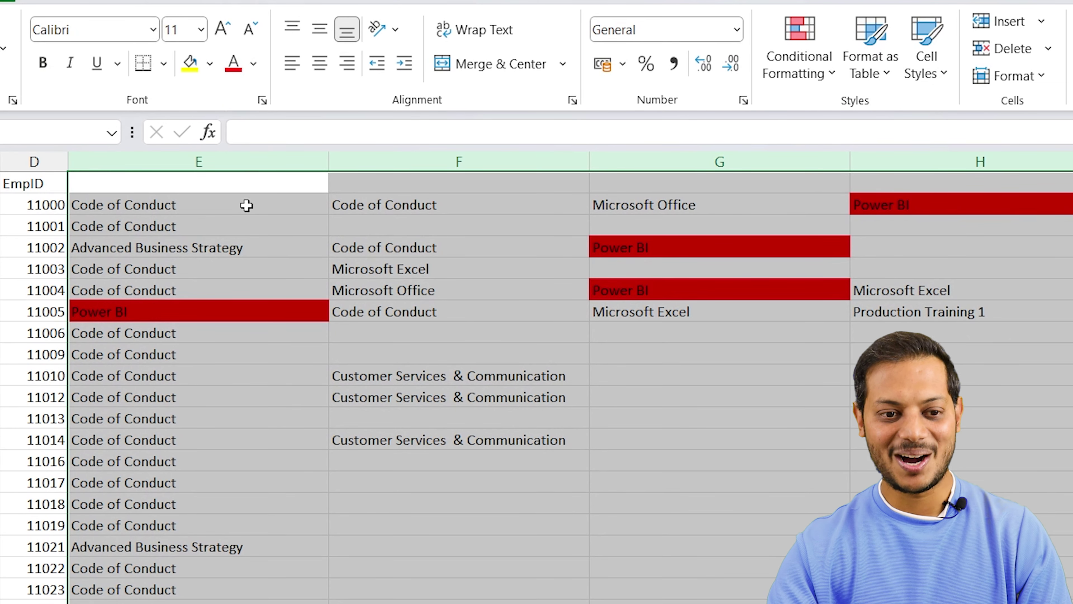
{"action": "left_click", "coordinate": [249, 188]}
{"action": "left_click", "coordinate": [60, 320]}
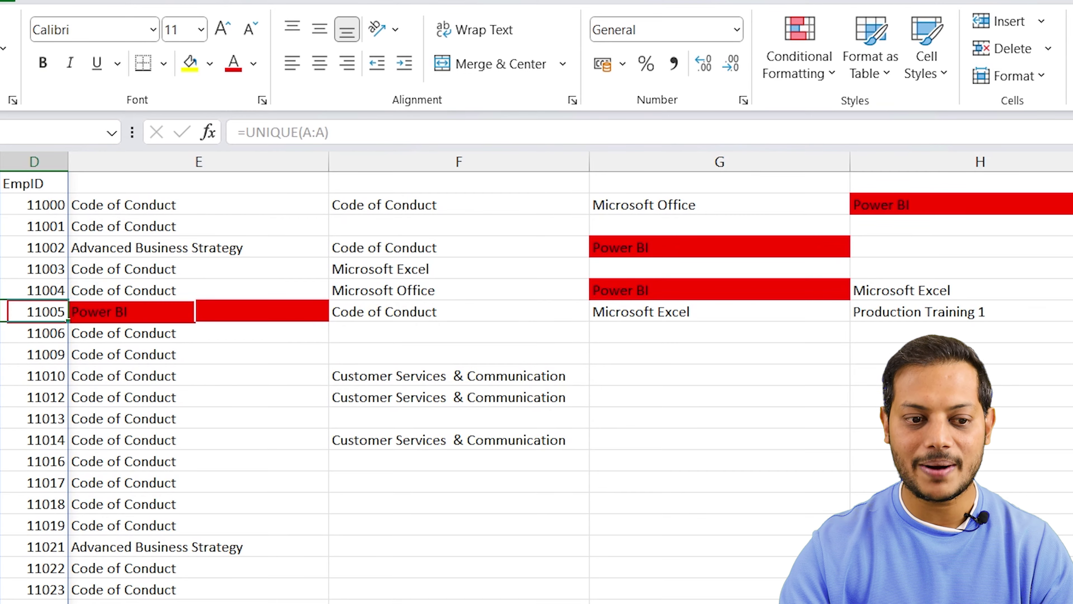
{"action": "scroll", "coordinate": [678, 397], "scroll_direction": "down", "scroll_amount": 4}
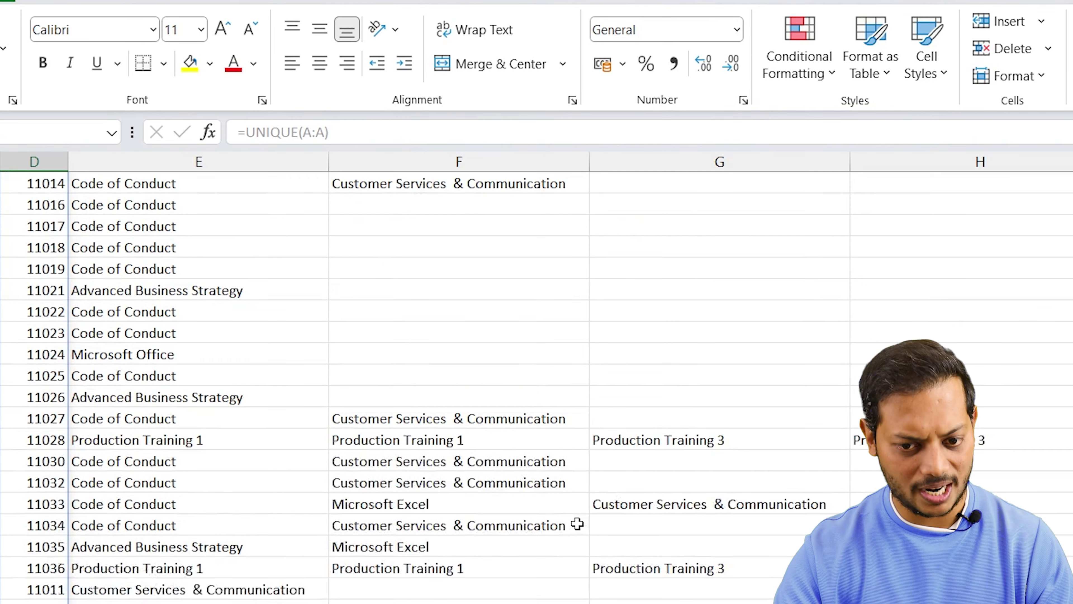
{"action": "scroll", "coordinate": [578, 522], "scroll_direction": "down", "scroll_amount": 4}
{"action": "scroll", "coordinate": [572, 532], "scroll_direction": "down", "scroll_amount": 6}
{"action": "scroll", "coordinate": [585, 528], "scroll_direction": "down", "scroll_amount": 7}
{"action": "scroll", "coordinate": [586, 527], "scroll_direction": "down", "scroll_amount": 9}
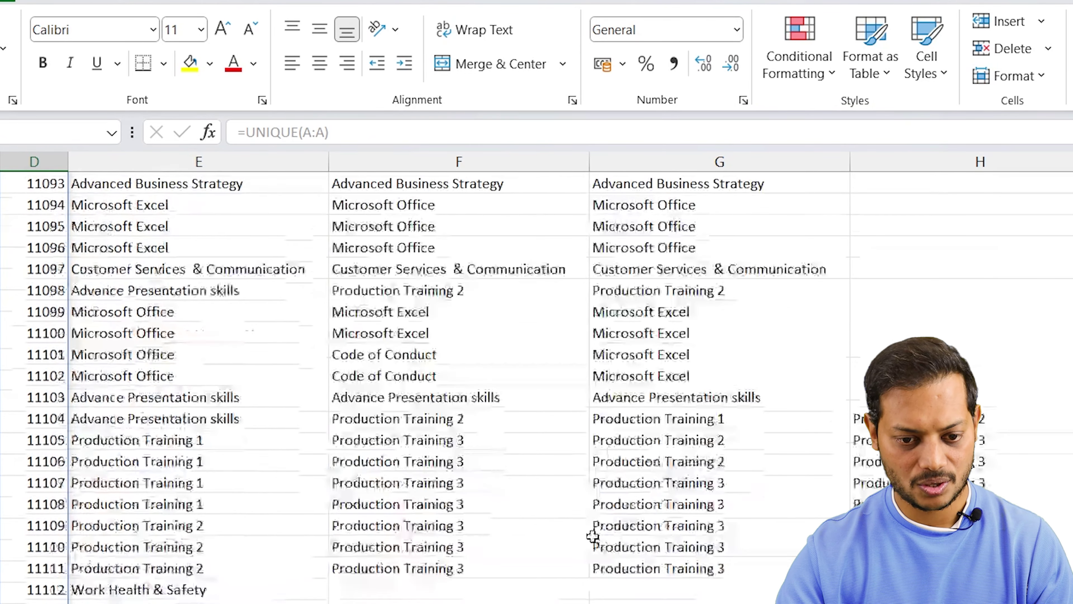
{"action": "scroll", "coordinate": [587, 528], "scroll_direction": "down", "scroll_amount": 8}
{"action": "scroll", "coordinate": [592, 537], "scroll_direction": "down", "scroll_amount": 2}
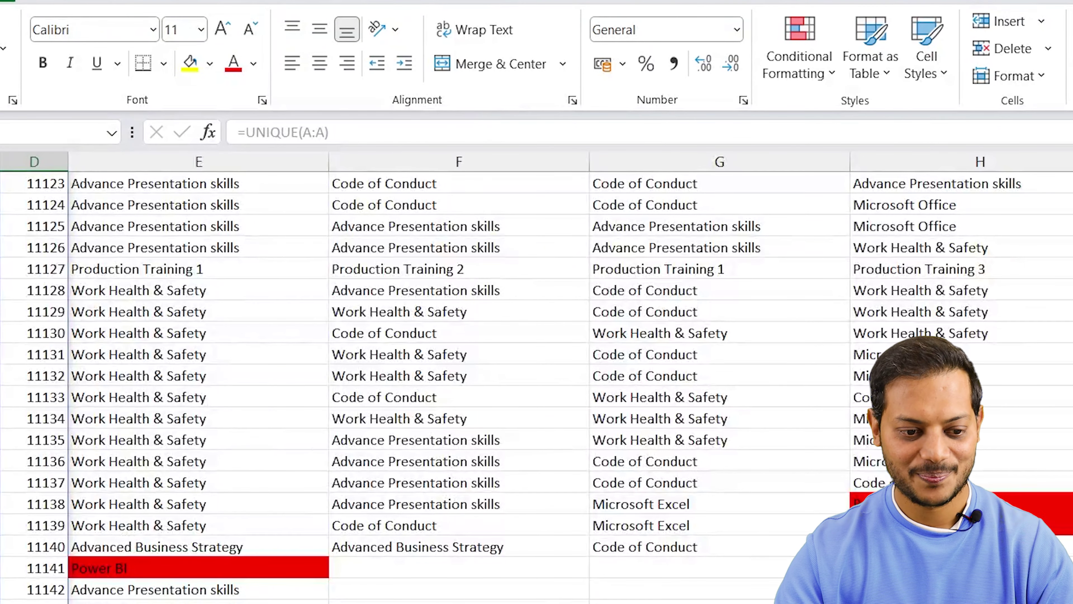
{"action": "left_click_drag", "start_coordinate": [13, 557], "coordinate": [82, 576]}
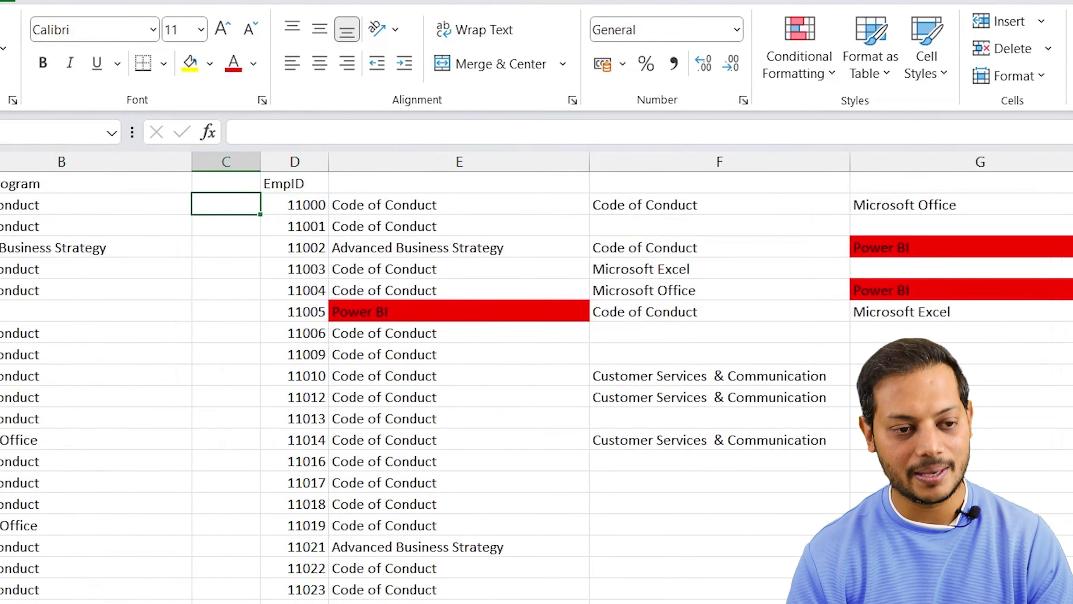
{"action": "left_click", "coordinate": [295, 204]}
{"action": "scroll", "coordinate": [507, 364], "scroll_direction": "left", "scroll_amount": 2}
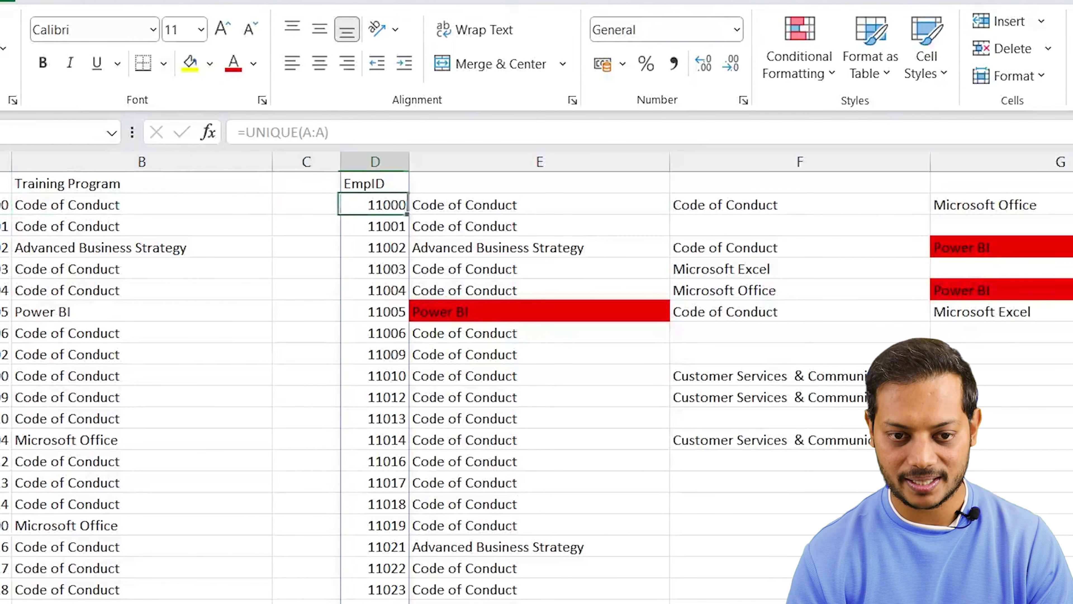